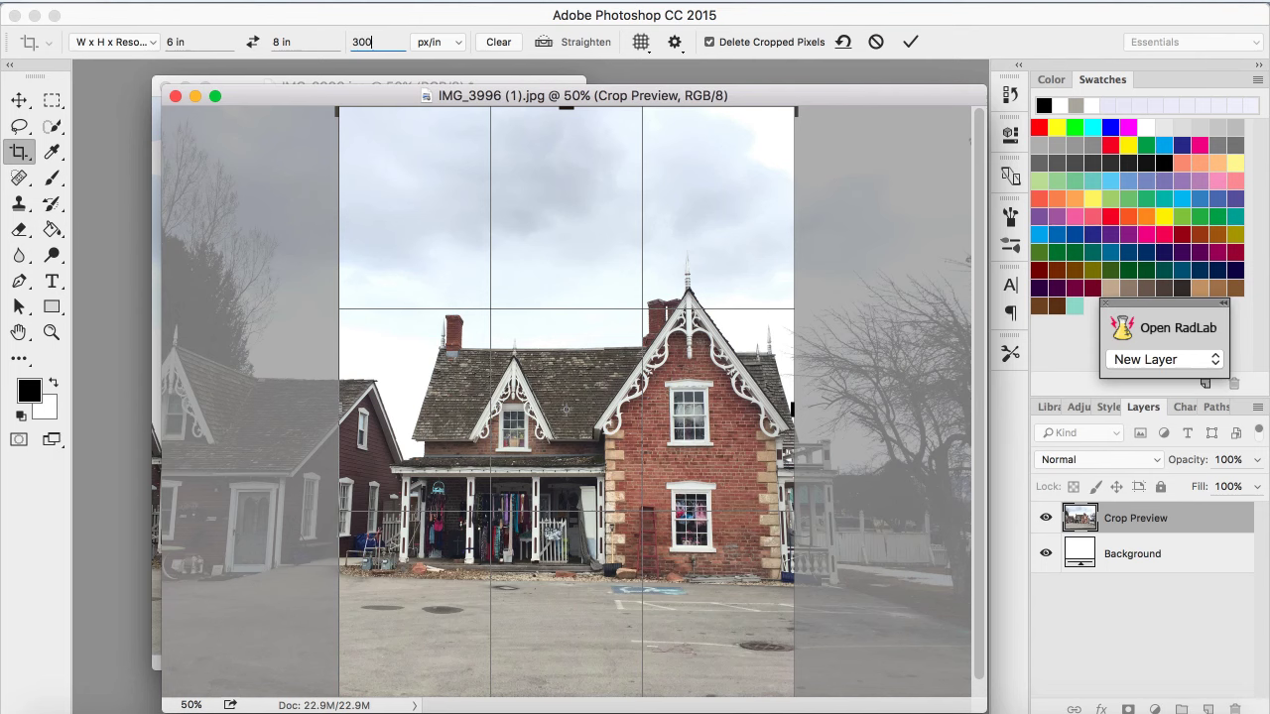
# - Crop the photo to 6 x 8 in at 300 px/in, framing the brick house with sky above and slightly straightening it
pyautogui.moveTo(754, 252); pyautogui.dragTo(708, 276)
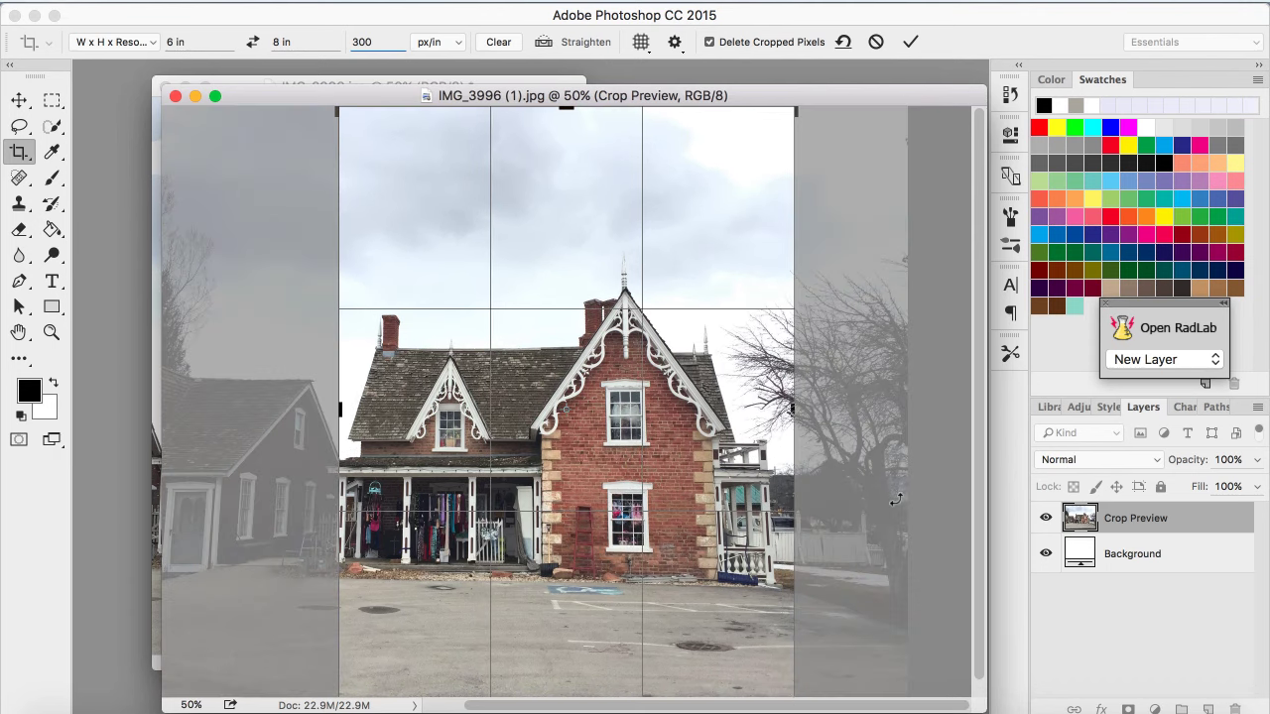
pyautogui.moveTo(983, 94); pyautogui.dragTo(1001, 36)
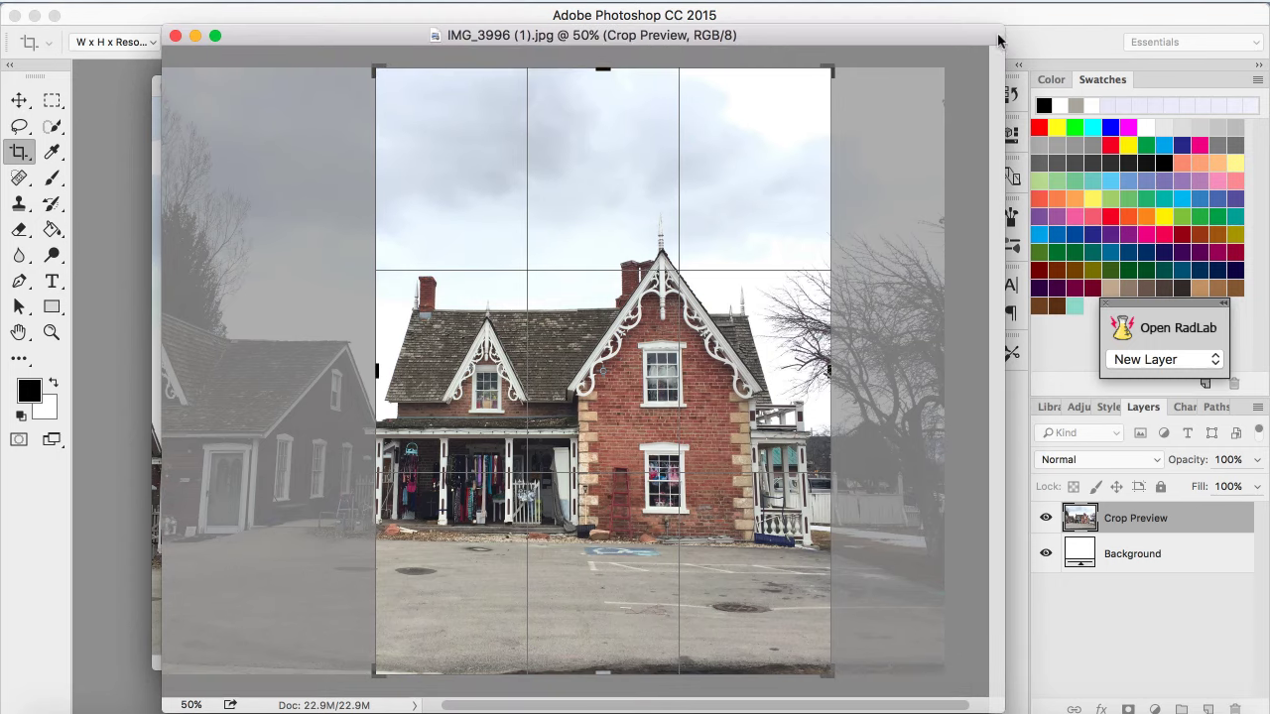
pyautogui.moveTo(831, 675); pyautogui.dragTo(790, 647)
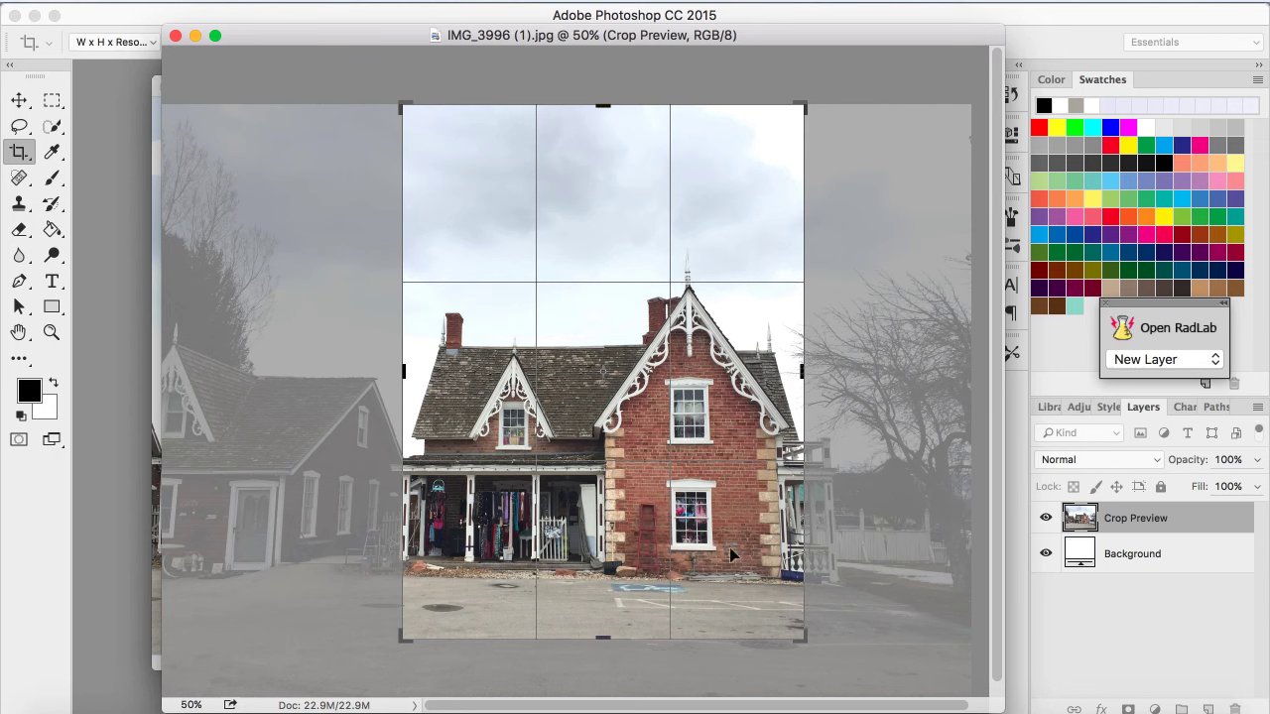
pyautogui.moveTo(729, 547); pyautogui.dragTo(724, 546)
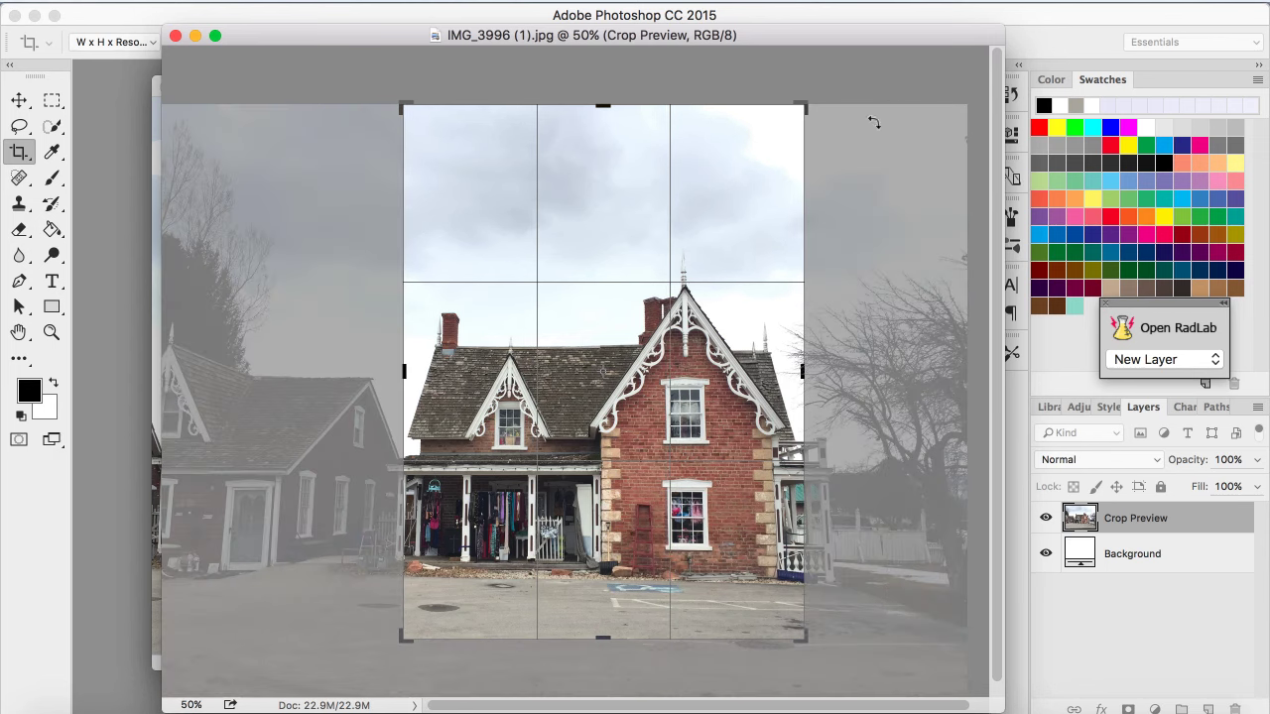
pyautogui.moveTo(906, 38); pyautogui.dragTo(907, 51)
pyautogui.moveTo(906, 52); pyautogui.dragTo(906, 71)
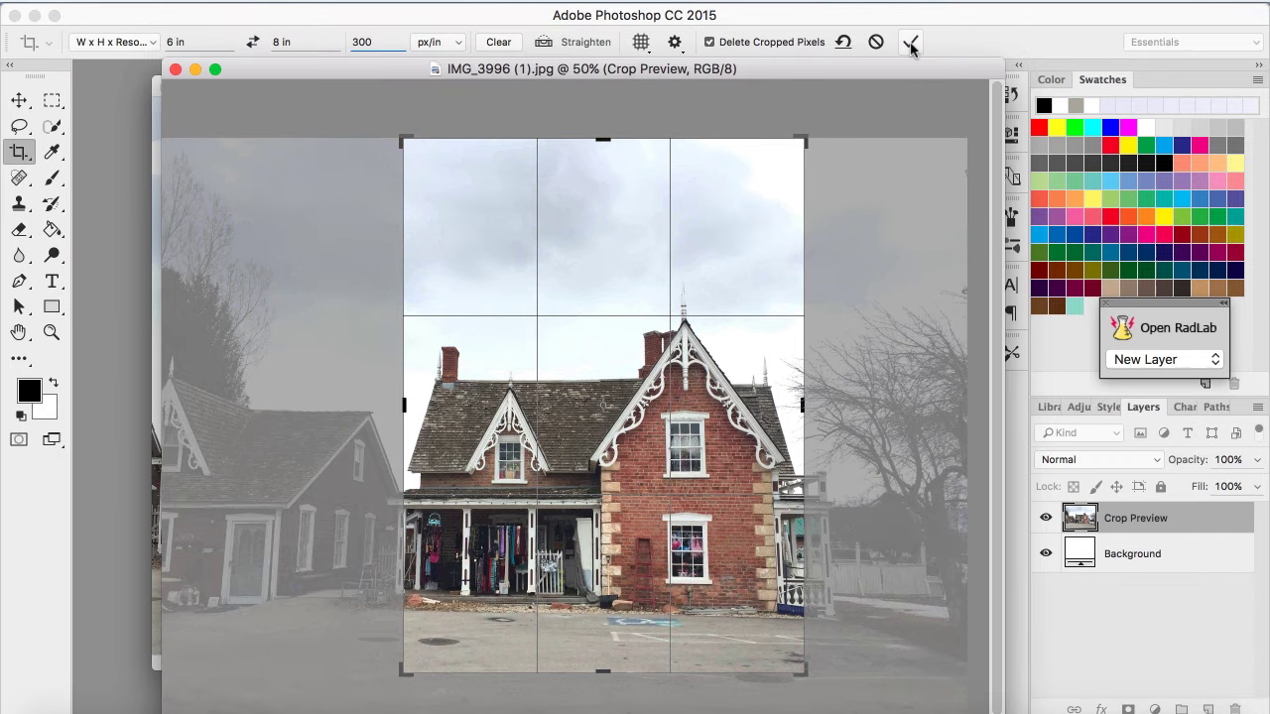
pyautogui.click(910, 42)
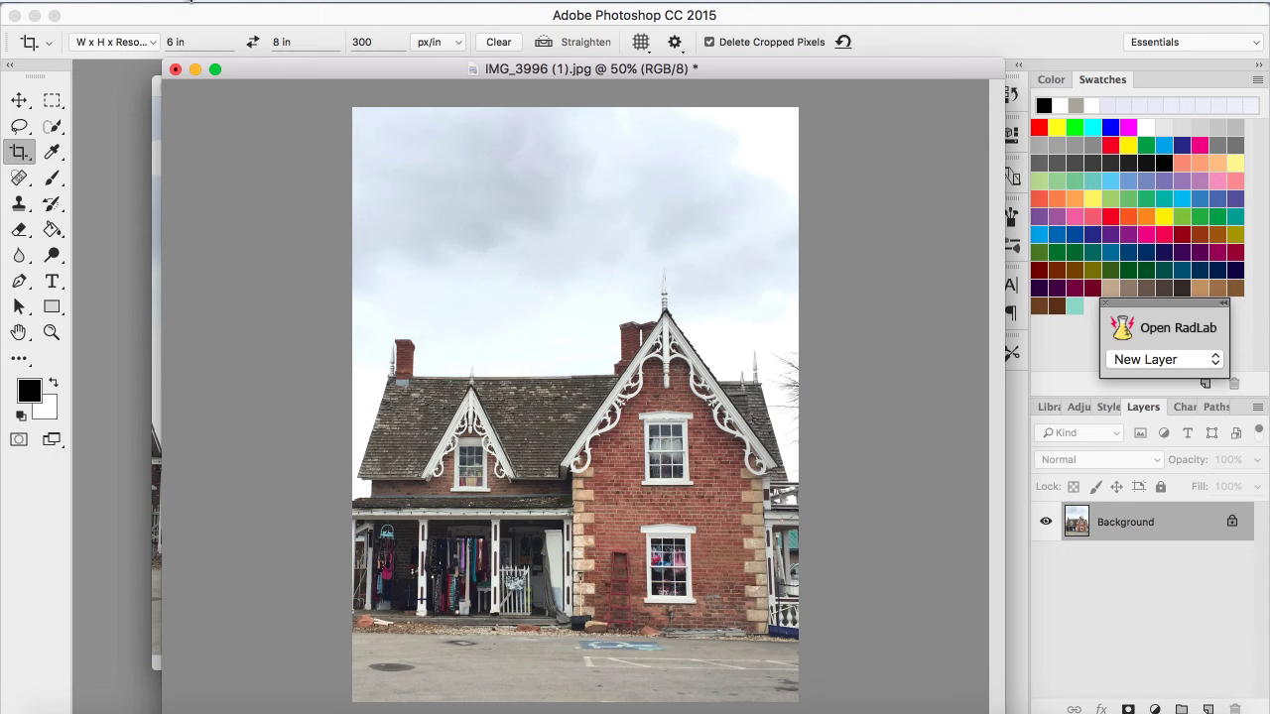
# - Open AEdwards_HeresTheStory.png from the AEdwards_Chipboard folder of the March 2017 digital kit
pyautogui.click(190, 1)
pyautogui.click(199, 30)
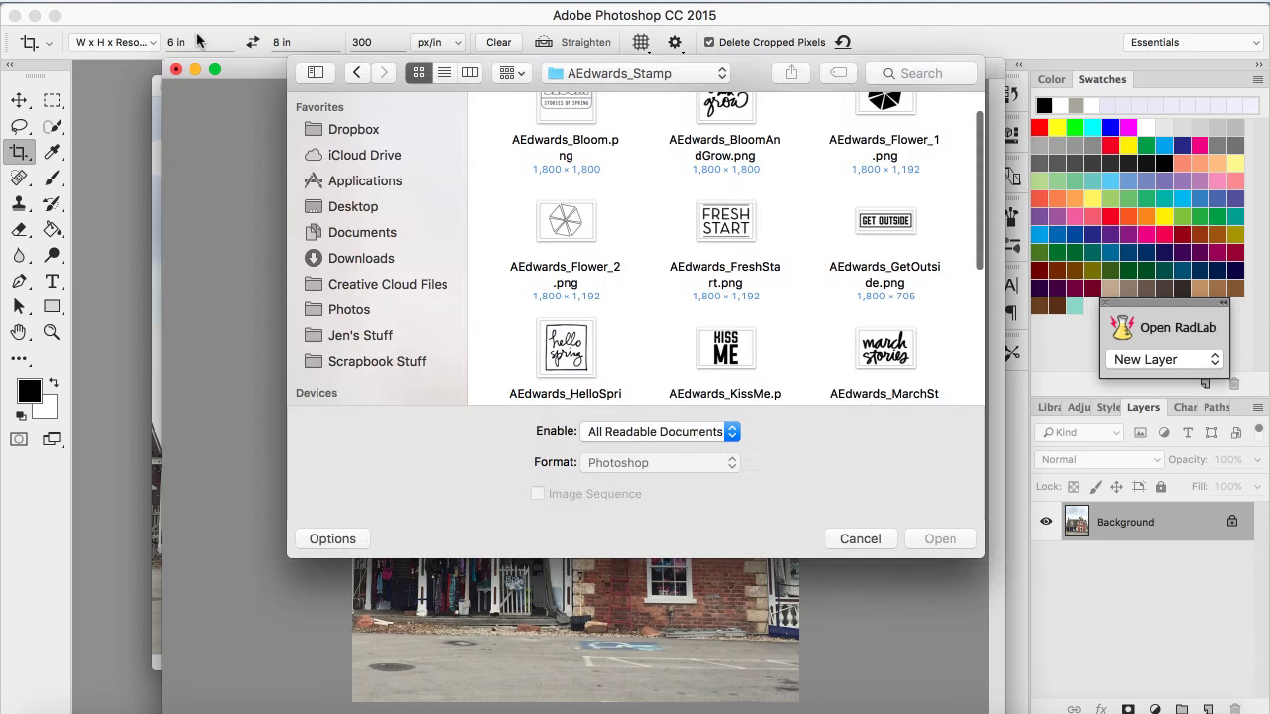
pyautogui.click(689, 75)
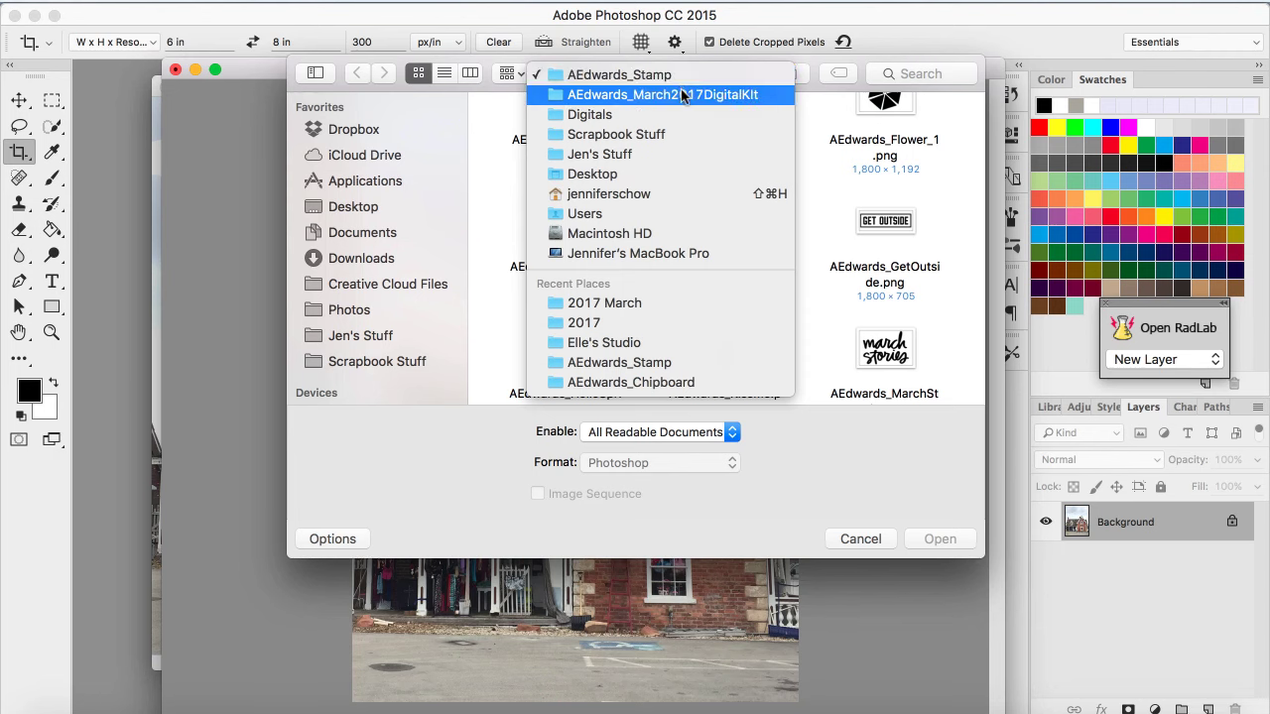
pyautogui.click(682, 95)
pyautogui.doubleClick(573, 149)
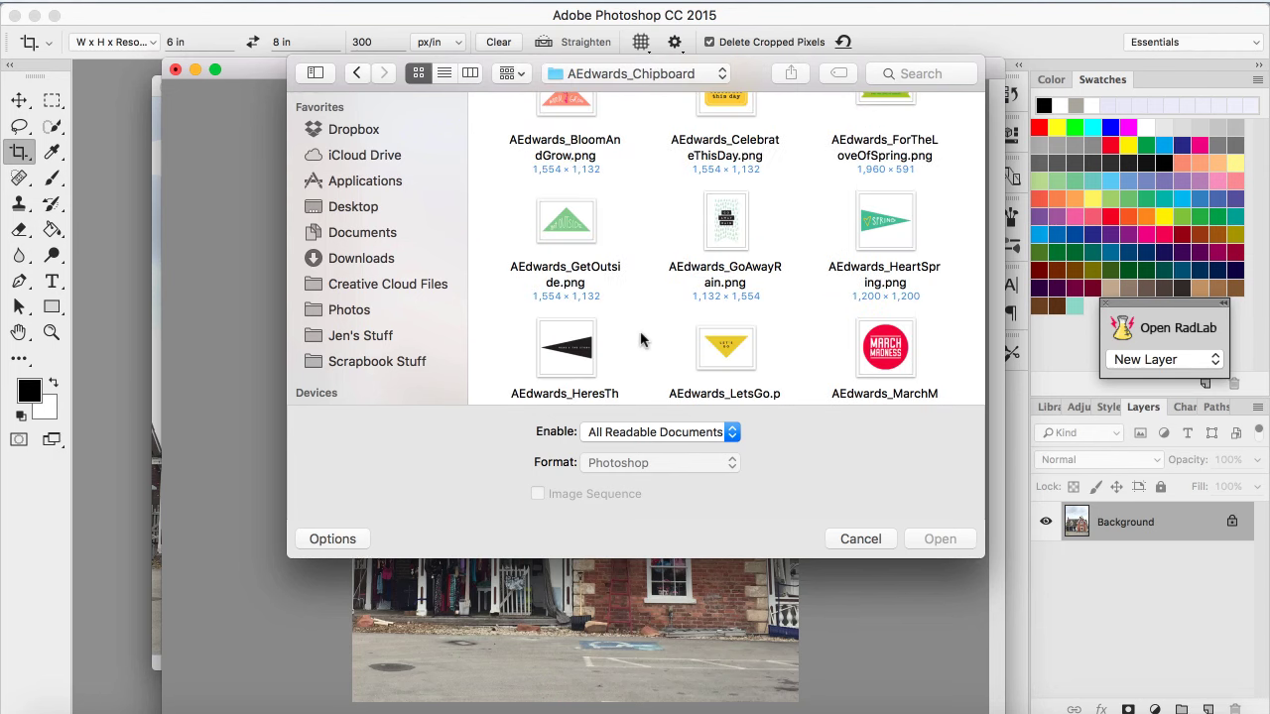
pyautogui.scroll(-1, 639, 339)
pyautogui.click(577, 334)
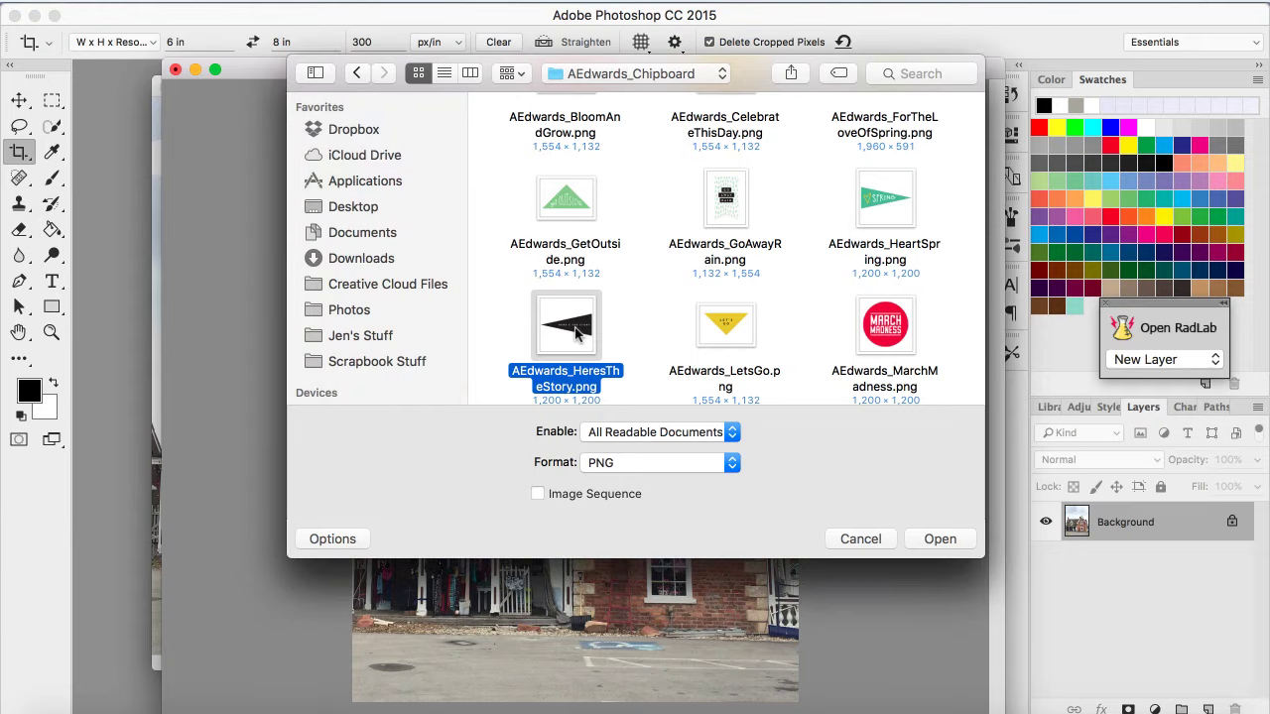
pyautogui.doubleClick(578, 333)
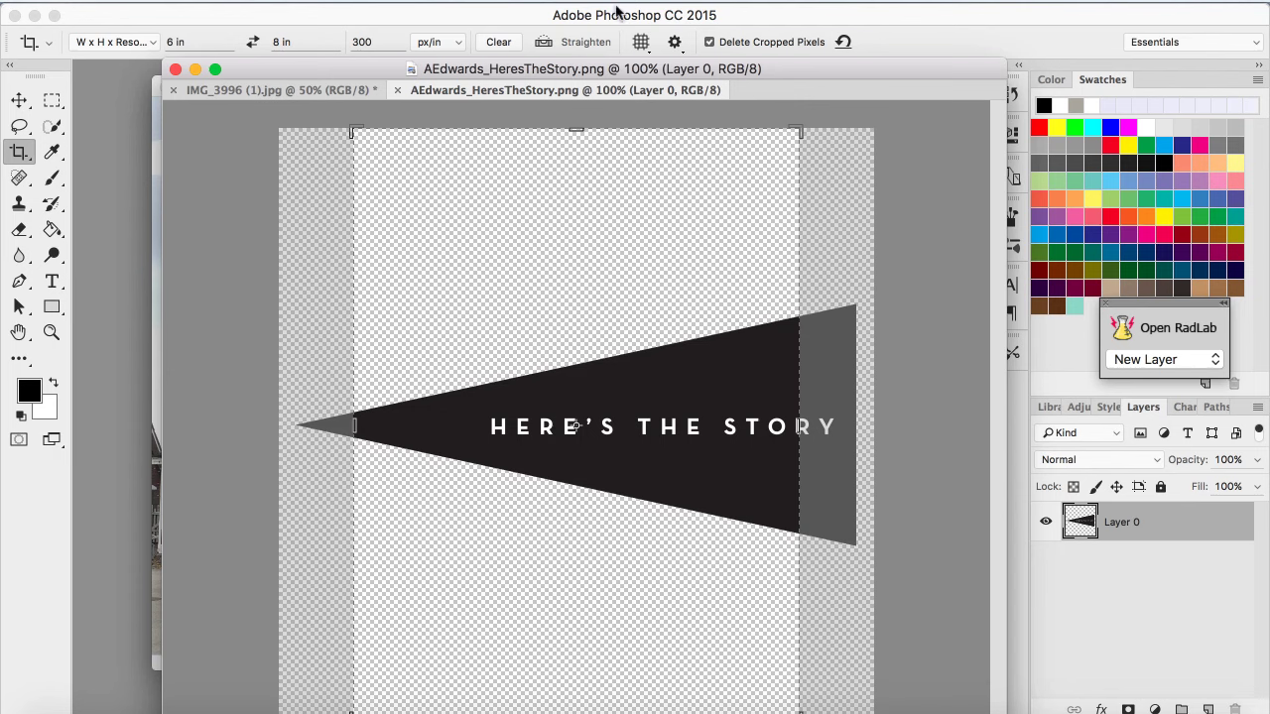
# - Float the pennant image in its own window at 50% zoom over the right side of the house photo, with all documents floating
pyautogui.moveTo(609, 88); pyautogui.dragTo(875, 105)
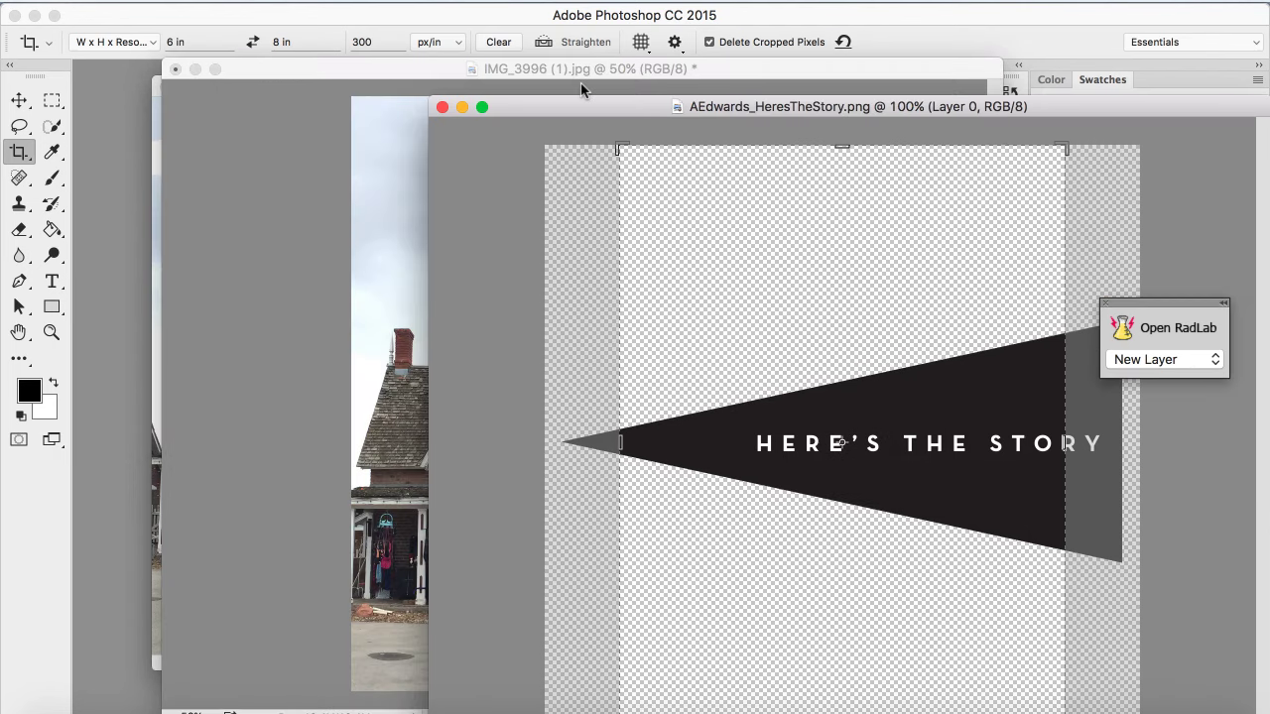
pyautogui.click(20, 102)
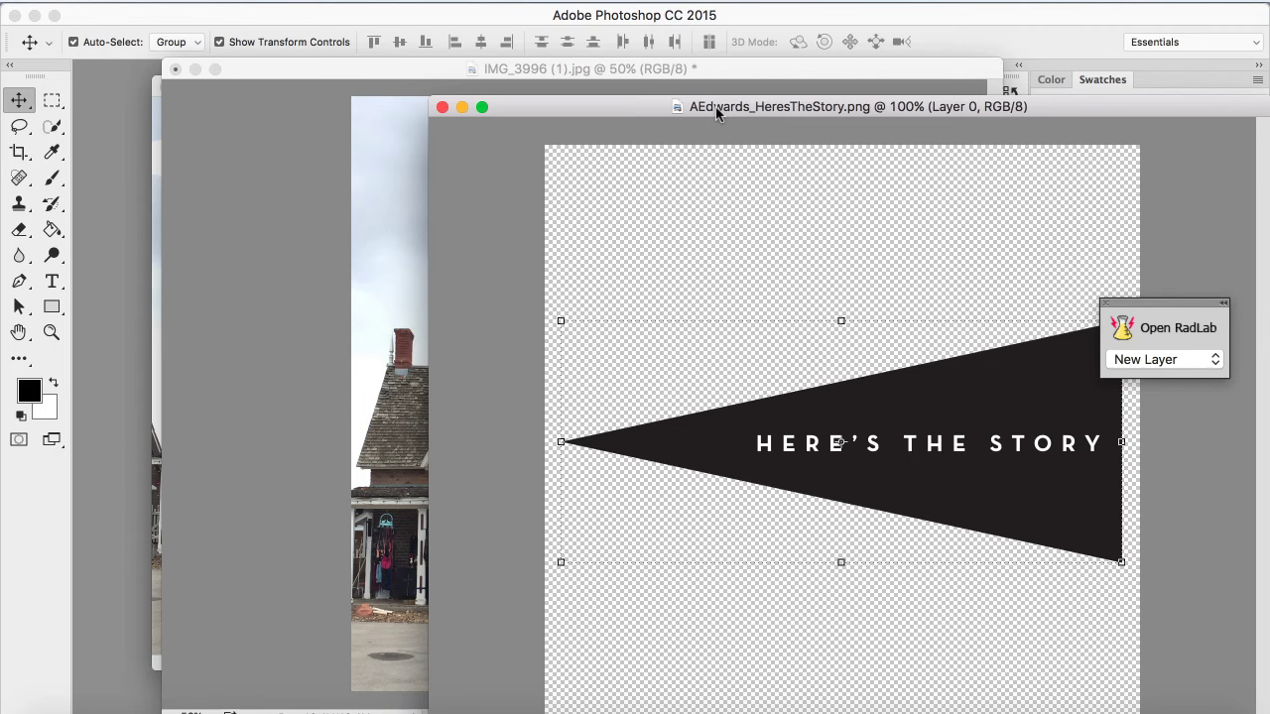
pyautogui.press('super+minus')
pyautogui.press('super+minus')
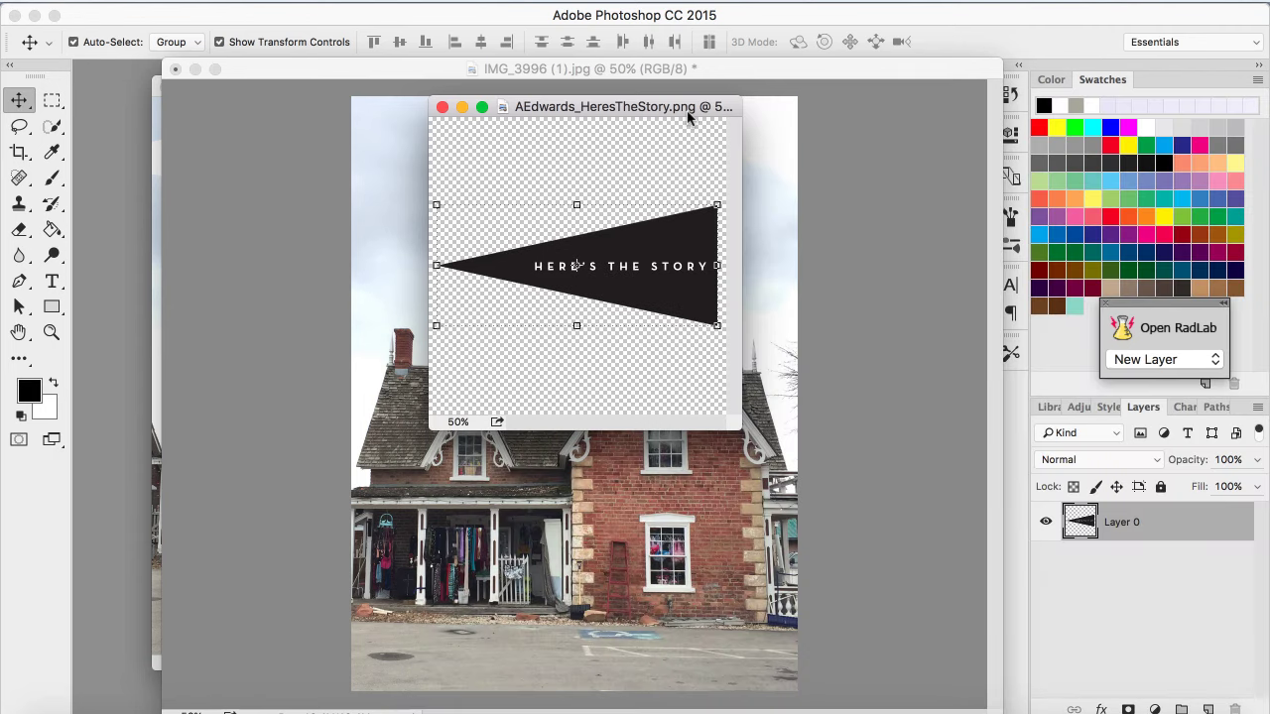
pyautogui.moveTo(692, 115); pyautogui.dragTo(935, 165)
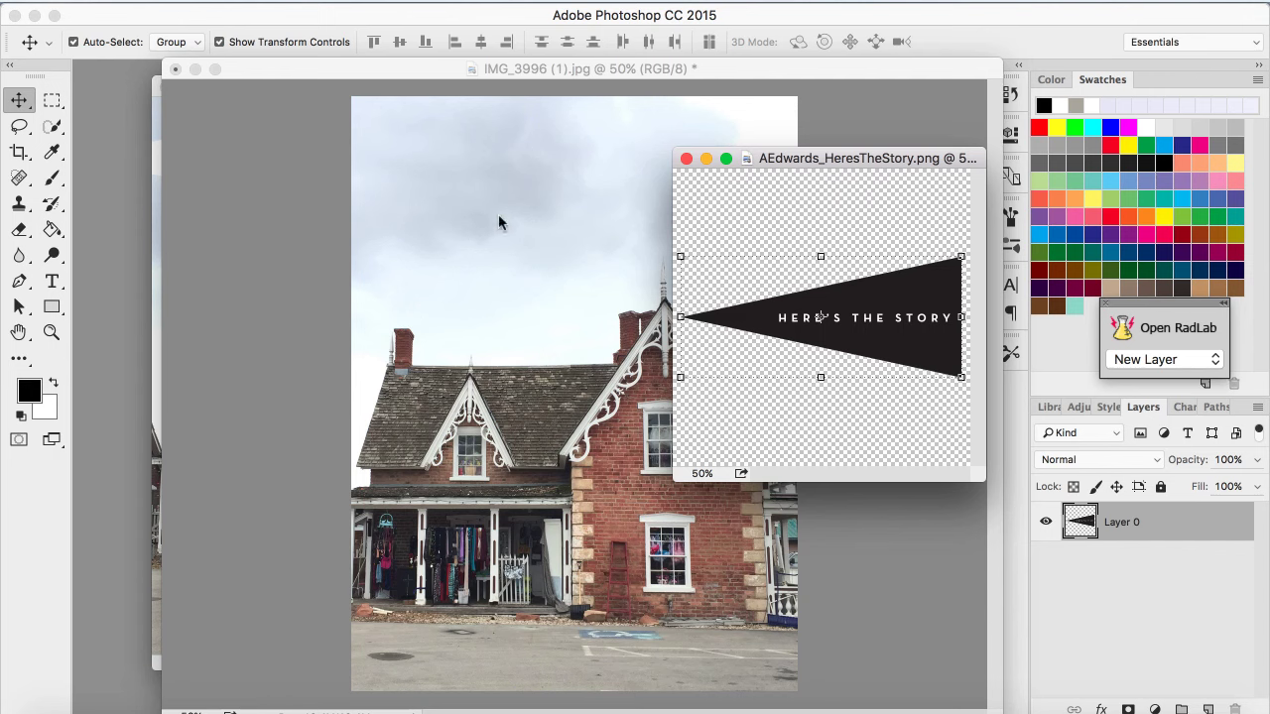
pyautogui.click(635, 1)
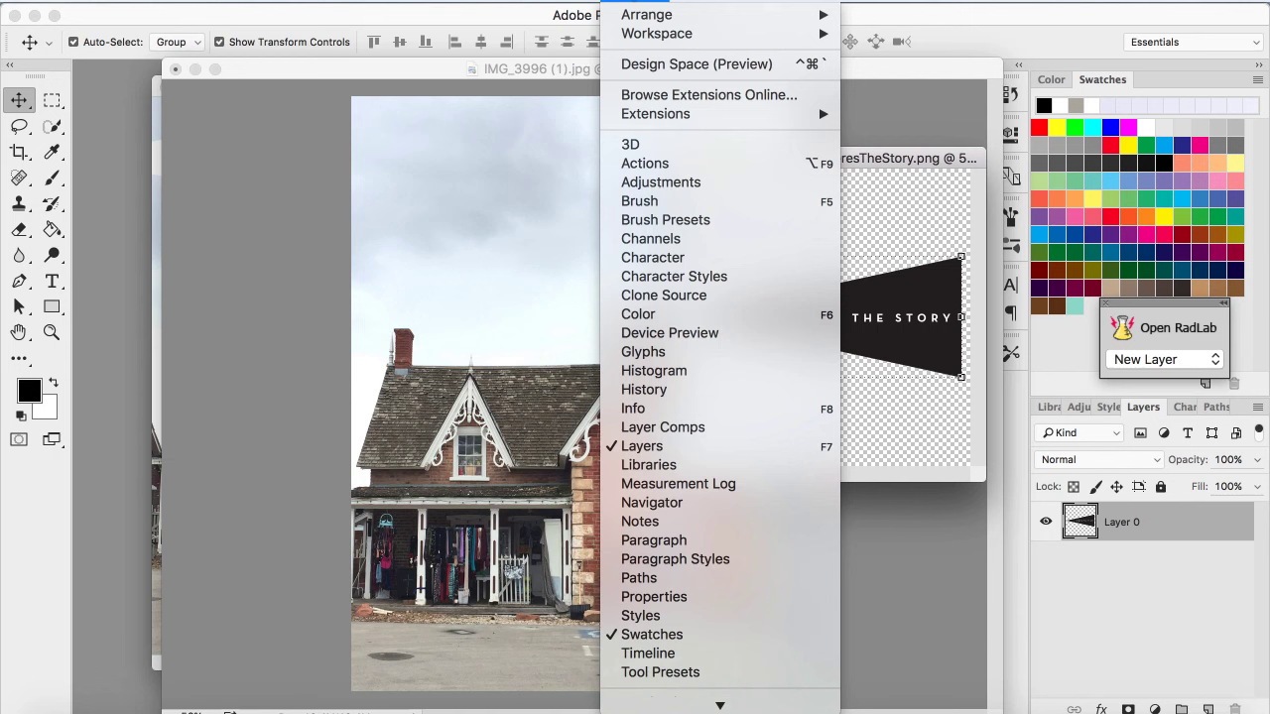
pyautogui.moveTo(644, 18)
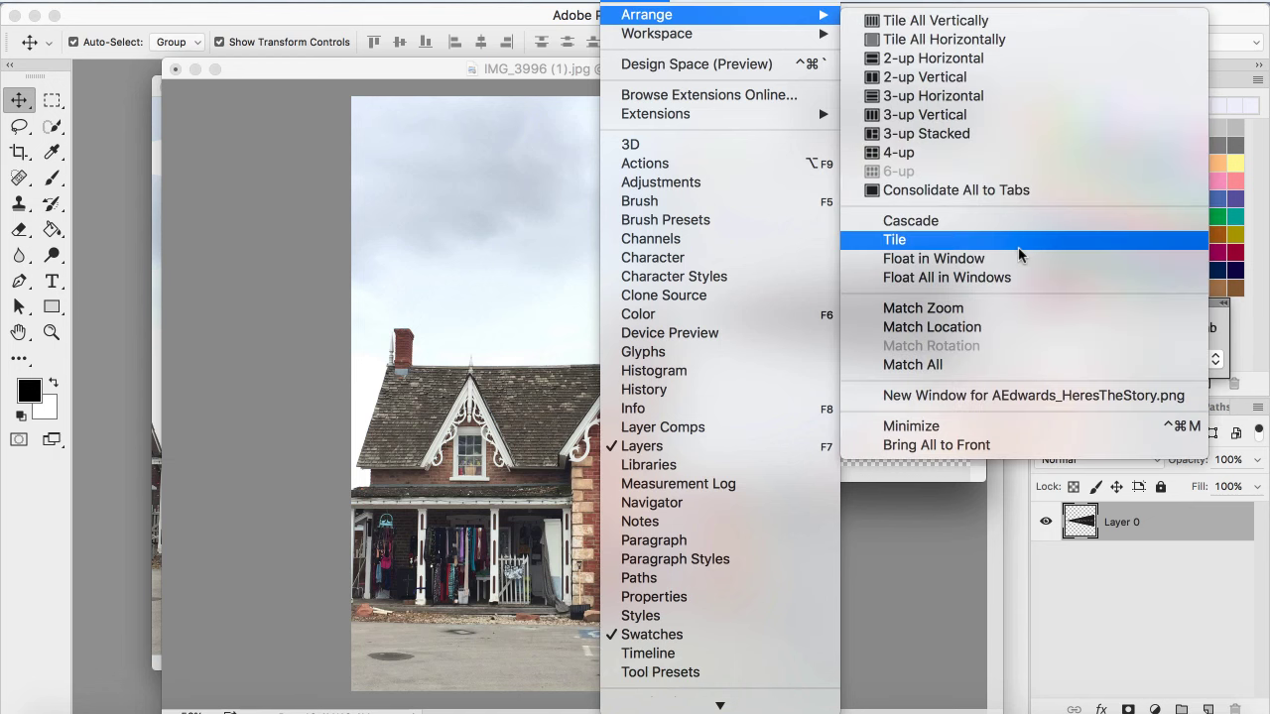
pyautogui.click(1004, 281)
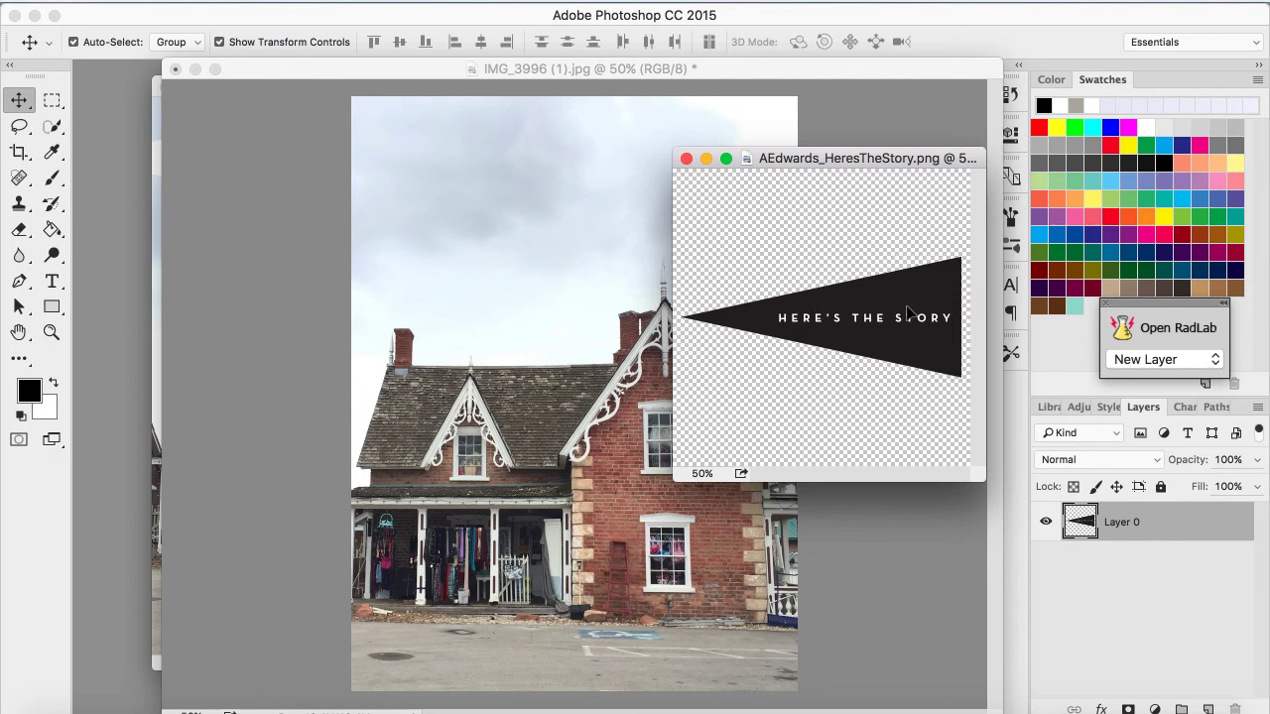
# - Try placing the black pennant in the sky at the photo's upper right edge, then undo the placement
pyautogui.moveTo(901, 313); pyautogui.dragTo(765, 147)
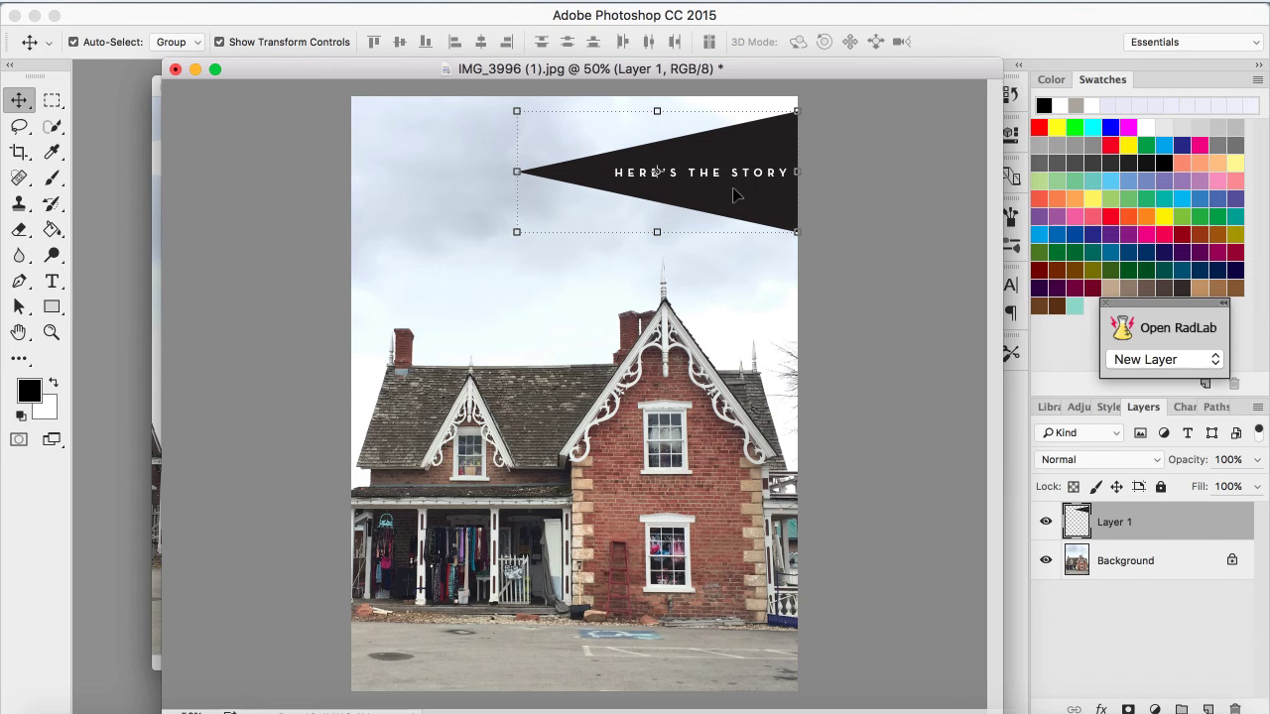
pyautogui.press('super+z')
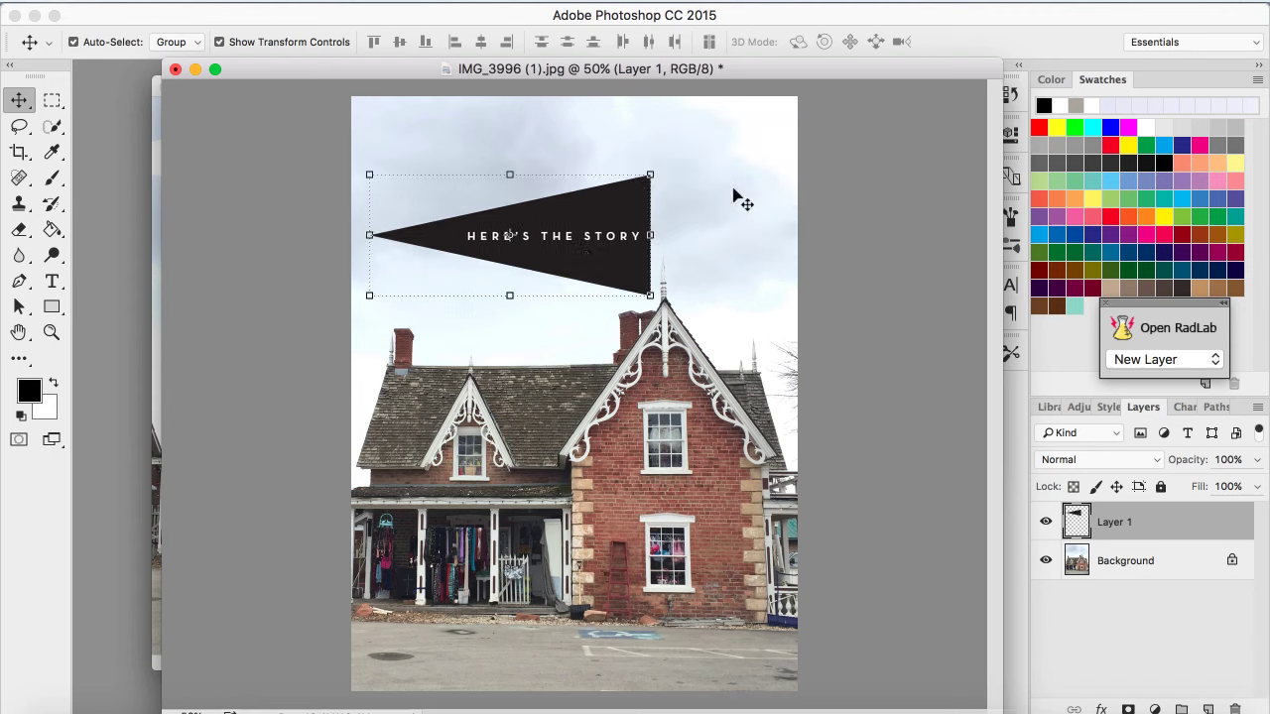
pyautogui.press('super+z')
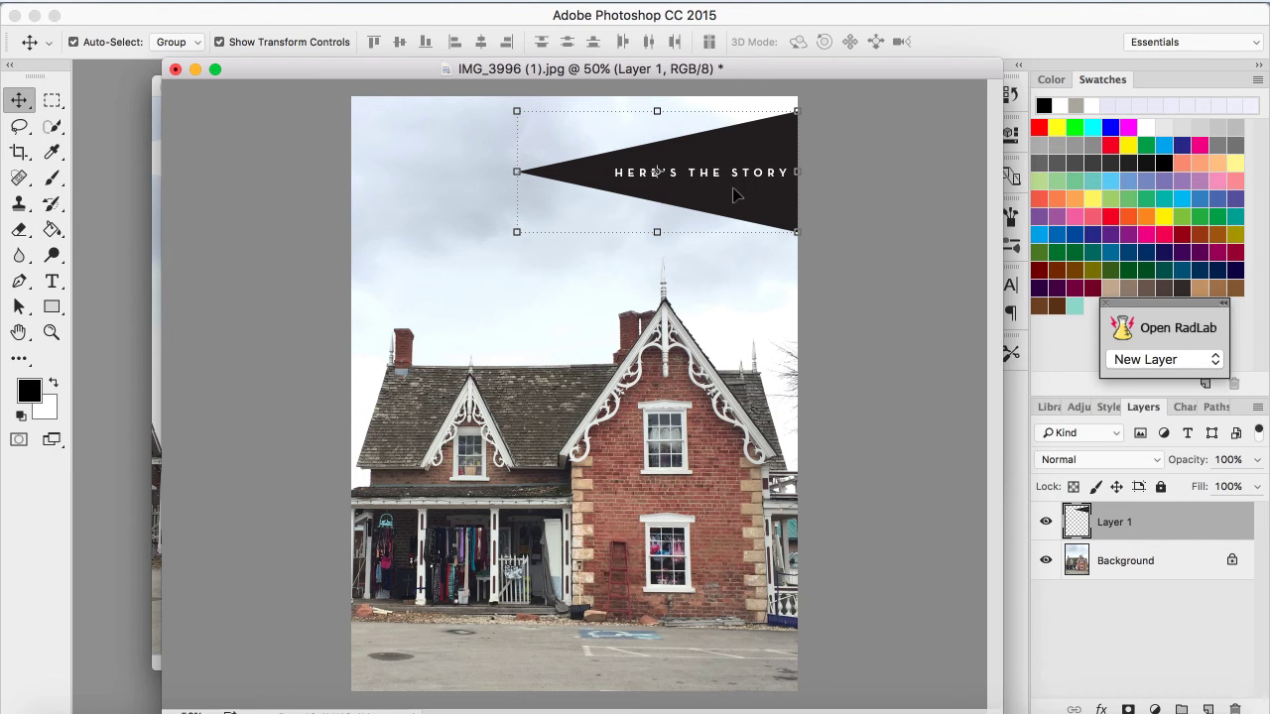
pyautogui.press('super+z')
# - Arrange the house photo at 33.3% and the pennant image at 66.7% zoom side by side in separate windows
pyautogui.moveTo(839, 72); pyautogui.dragTo(651, 172)
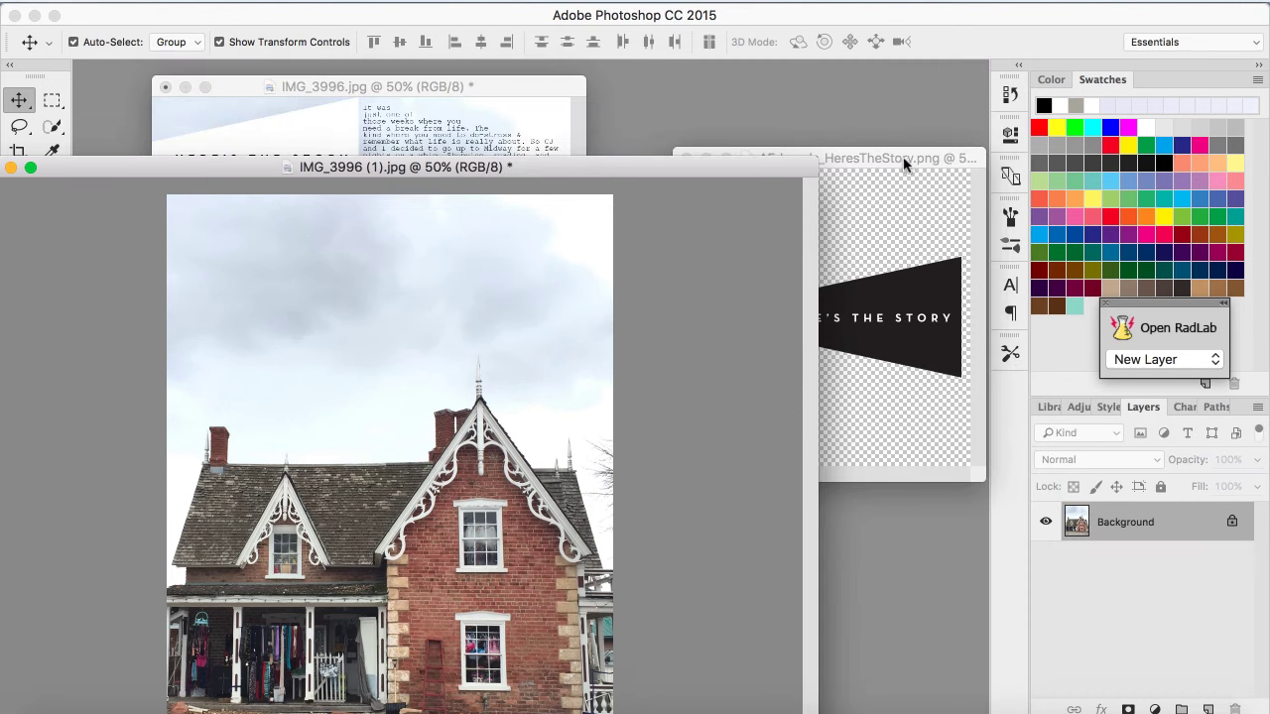
pyautogui.click(902, 164)
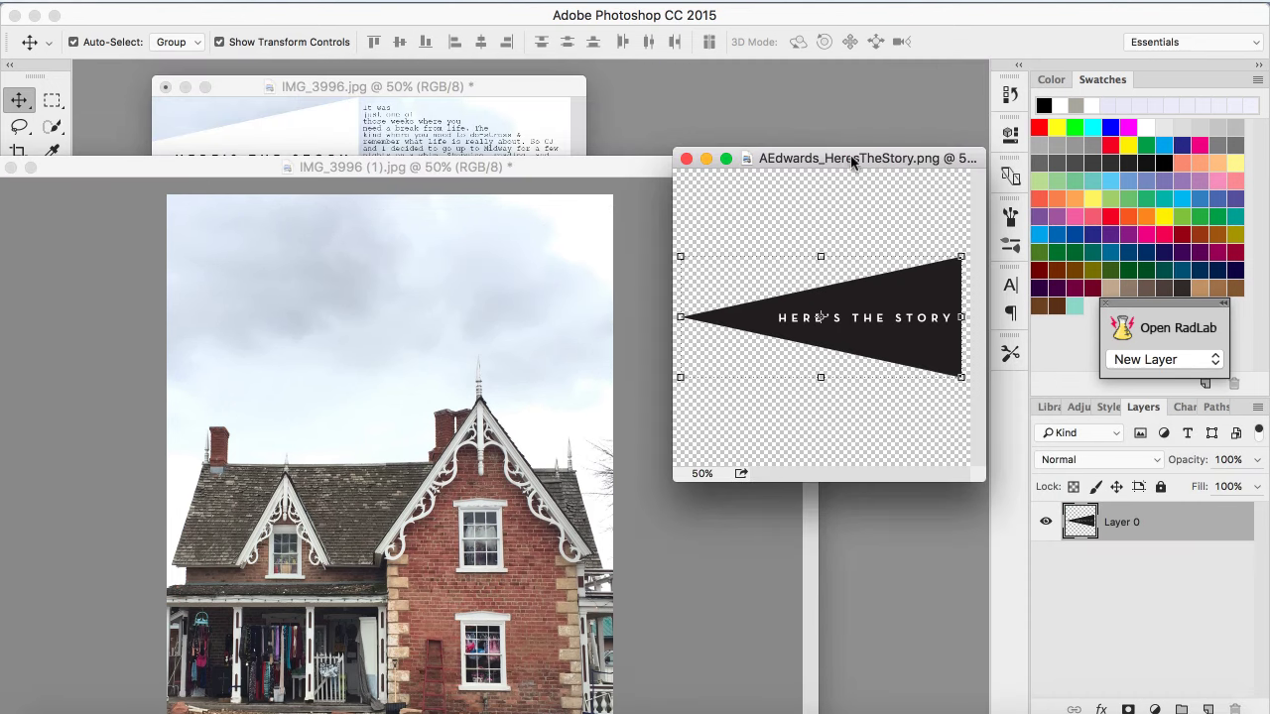
pyautogui.moveTo(850, 158); pyautogui.dragTo(512, 232)
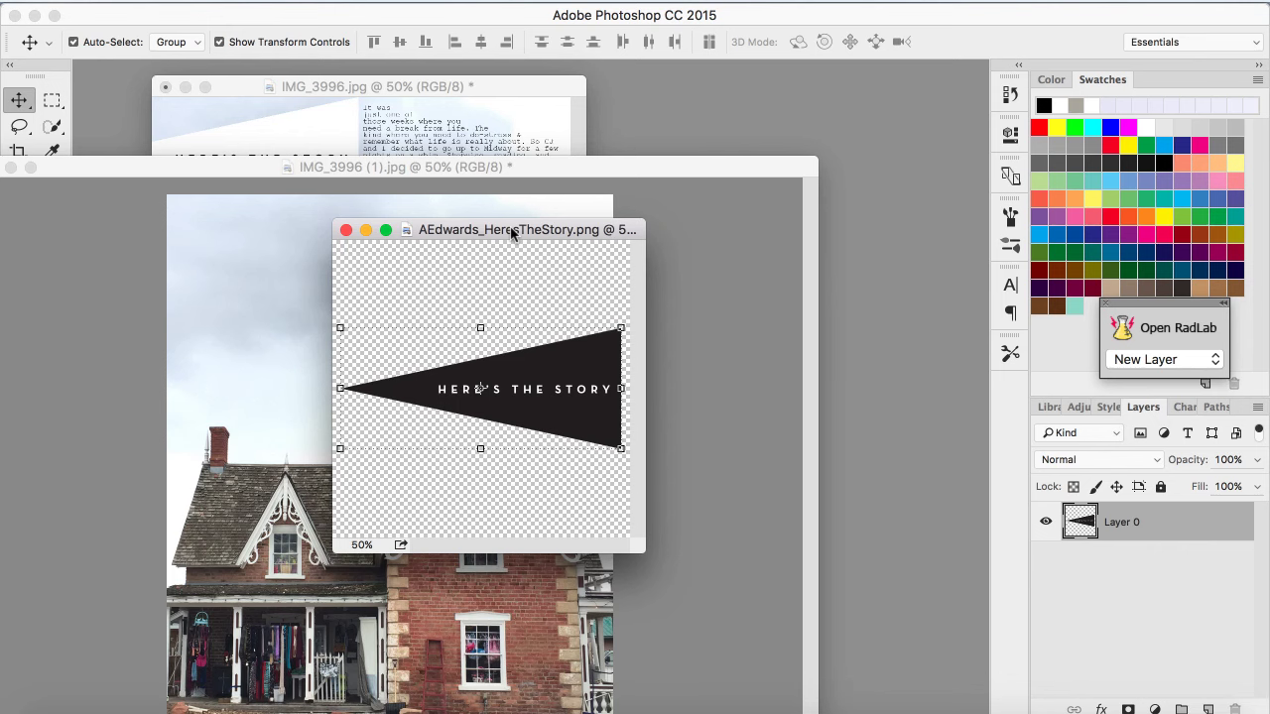
pyautogui.press('super+plus')
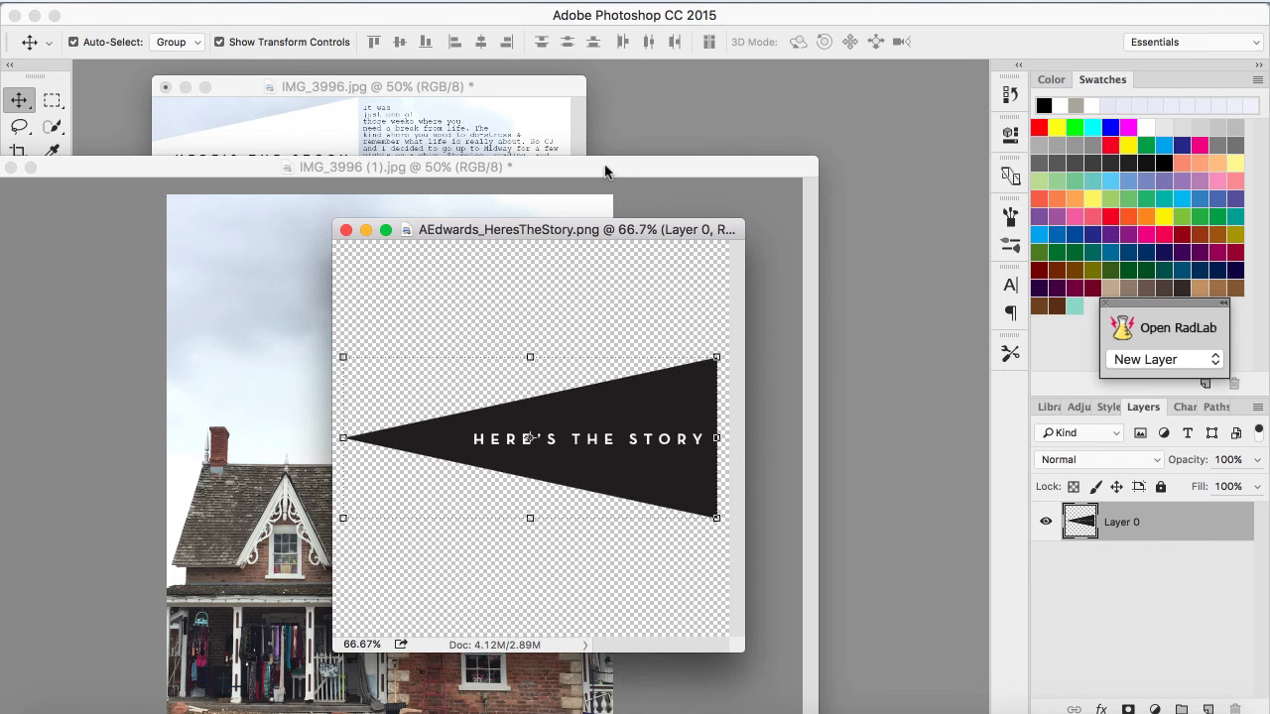
pyautogui.moveTo(605, 172); pyautogui.dragTo(734, 134)
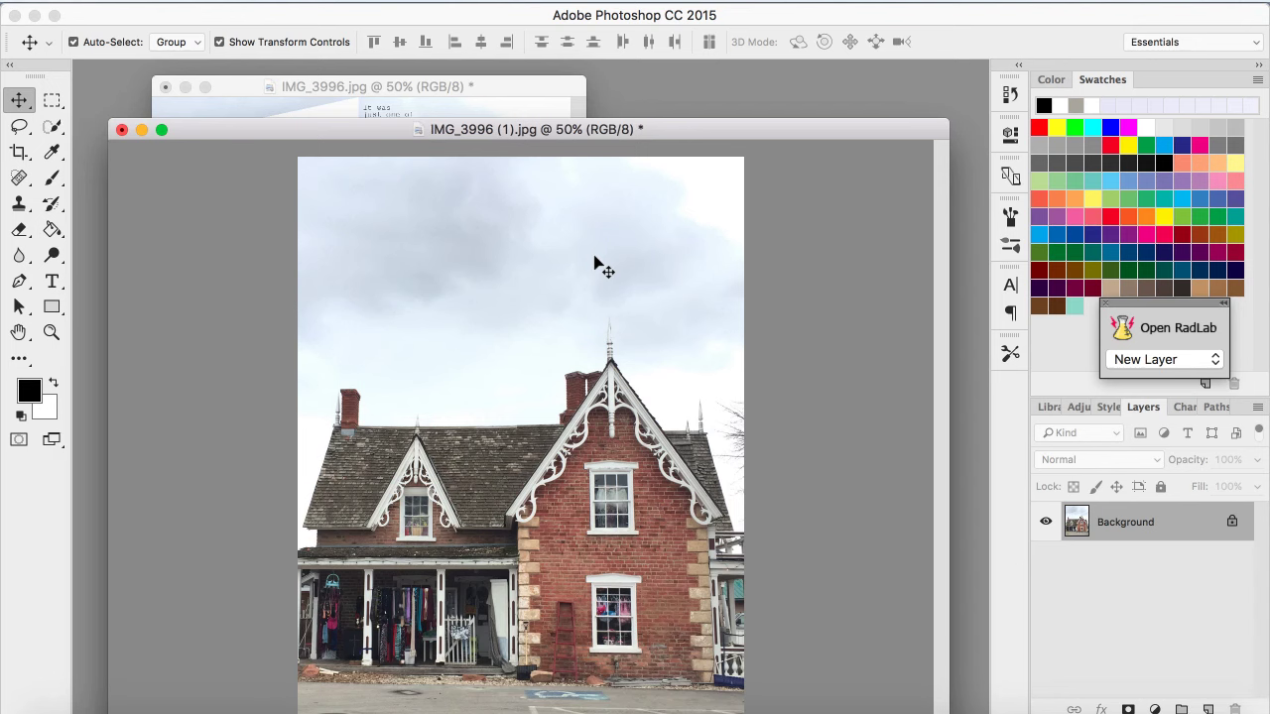
pyautogui.press('super+minus')
pyautogui.moveTo(608, 234); pyautogui.dragTo(716, 134)
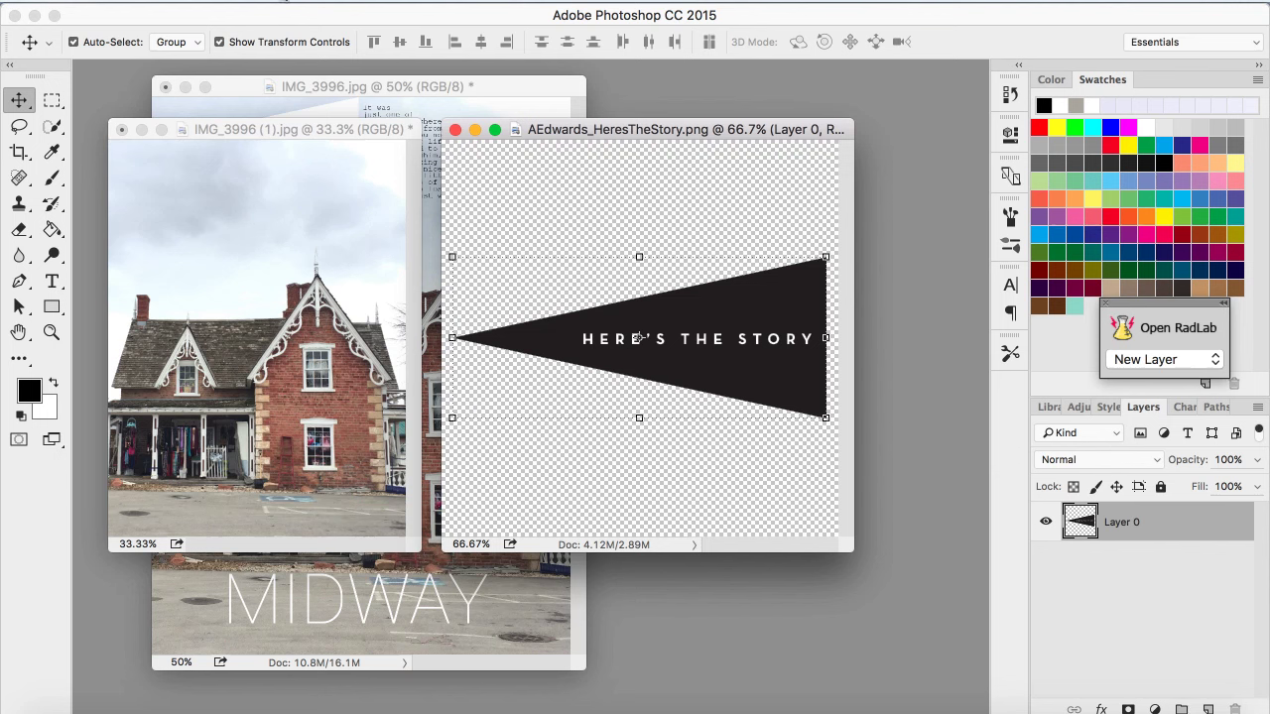
# - Invert the colors of the pennant image with the Invert adjustment
pyautogui.click(286, 3)
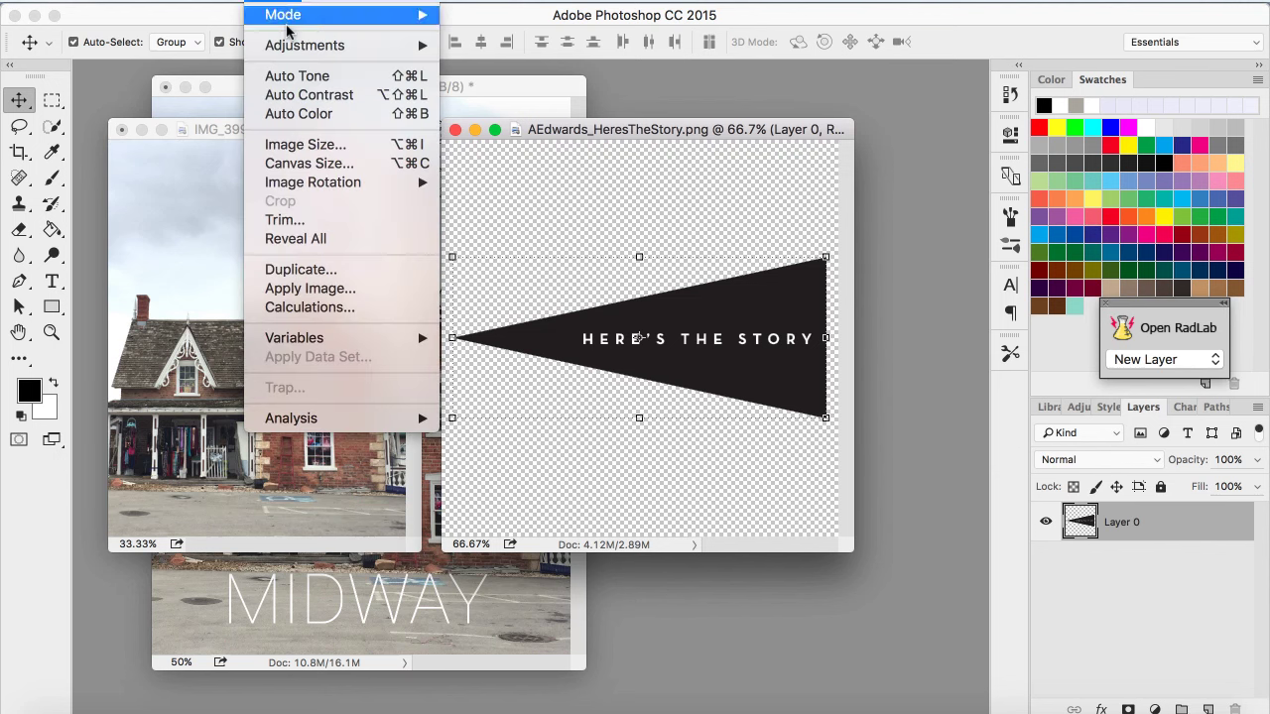
pyautogui.moveTo(308, 46)
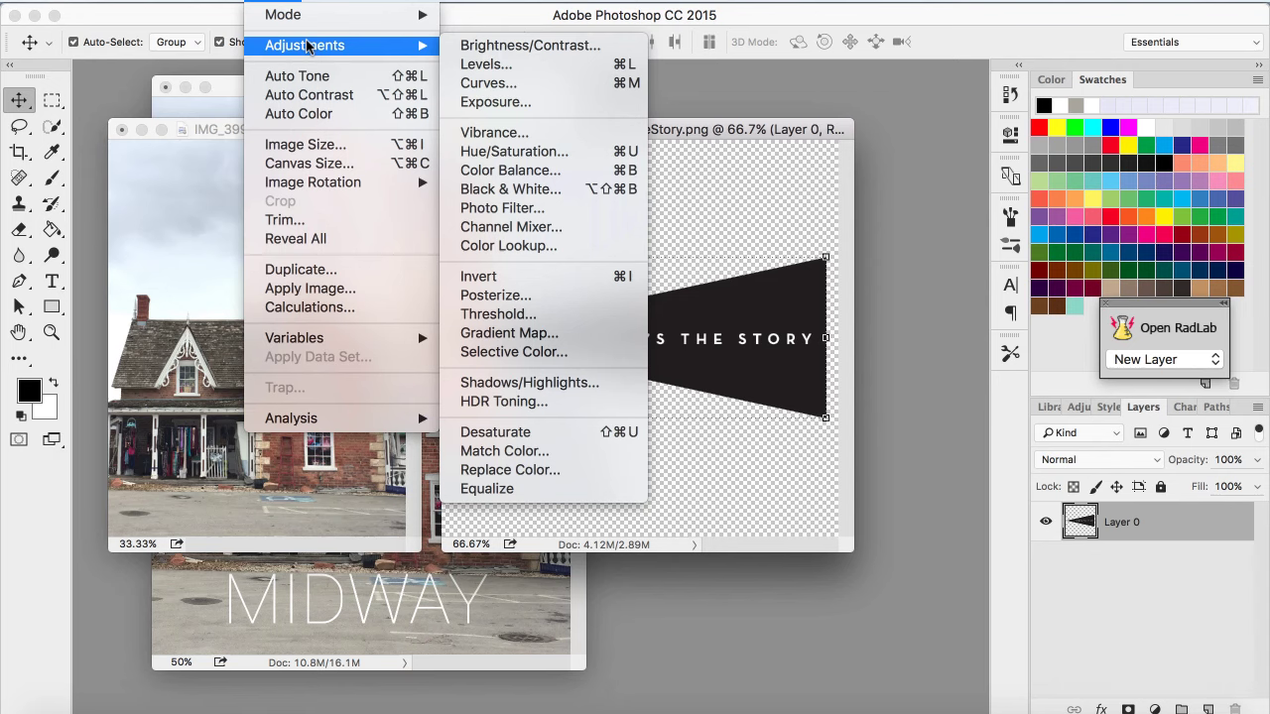
pyautogui.moveTo(329, 3)
pyautogui.moveTo(432, 185)
pyautogui.click(573, 286)
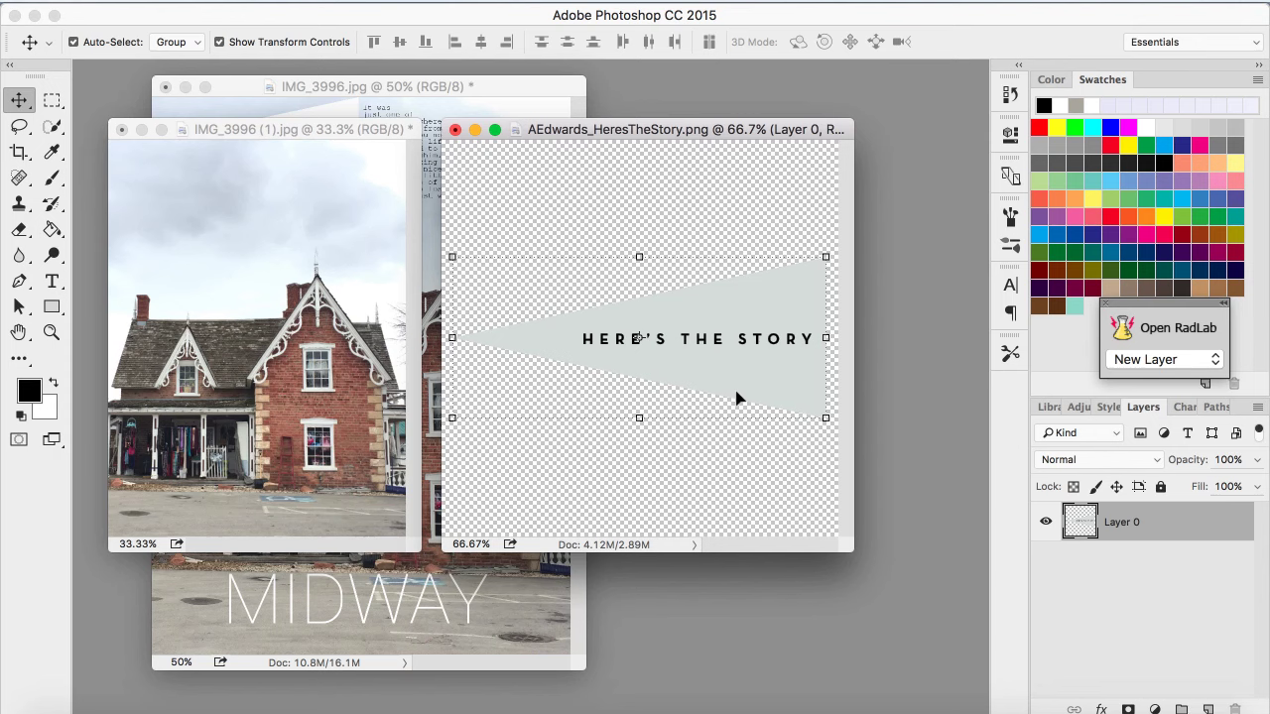
# - Fill the pale gray pennant shape with white using the Paint Bucket, and return to the Move tool
pyautogui.press('super+1')
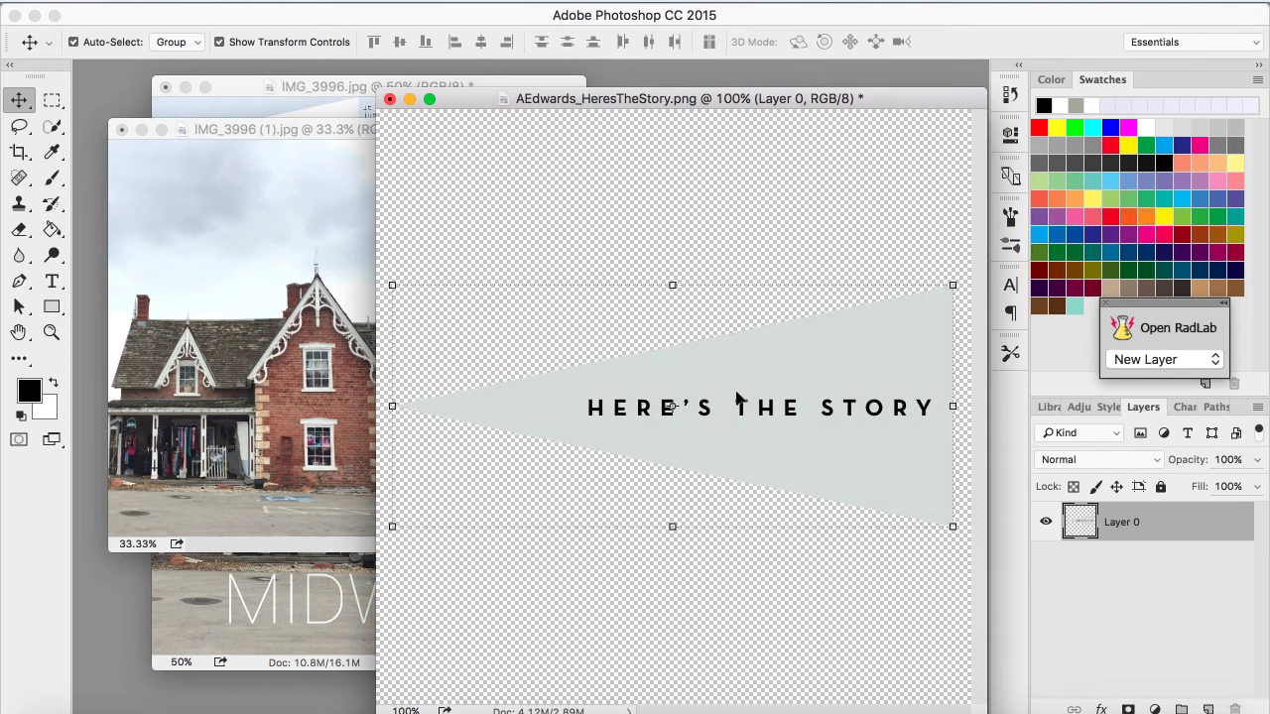
pyautogui.click(55, 234)
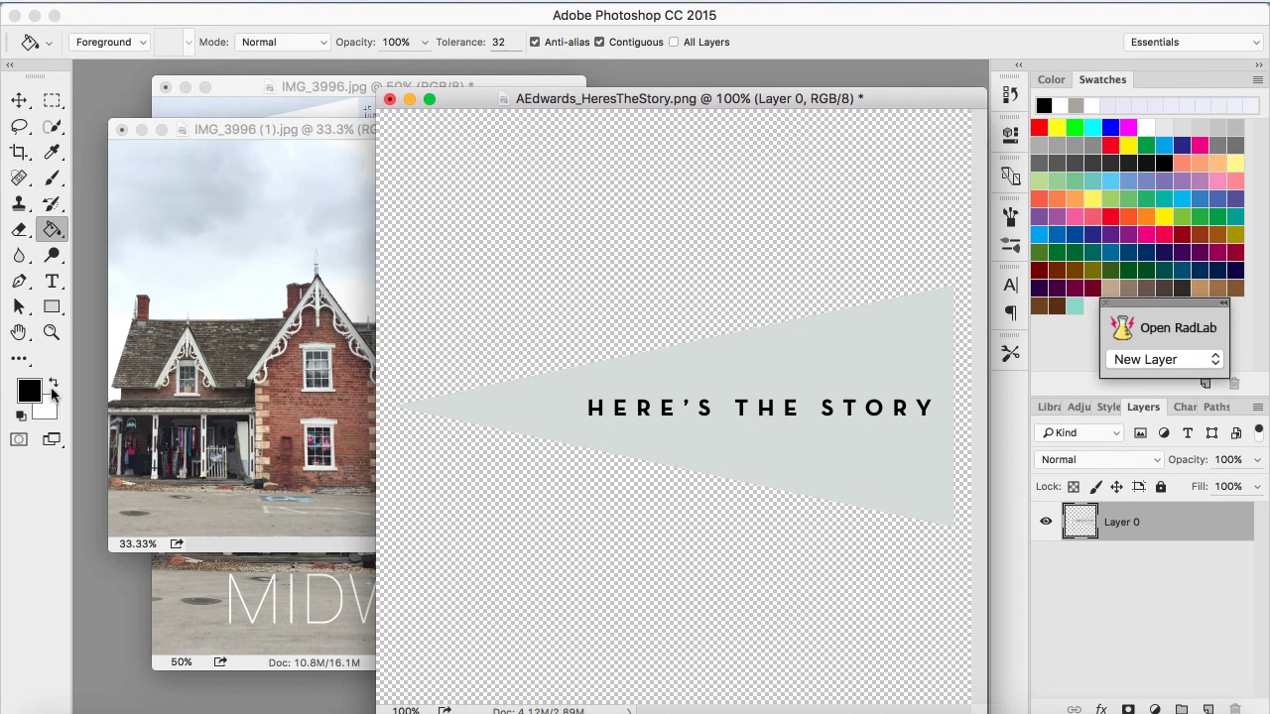
pyautogui.click(52, 385)
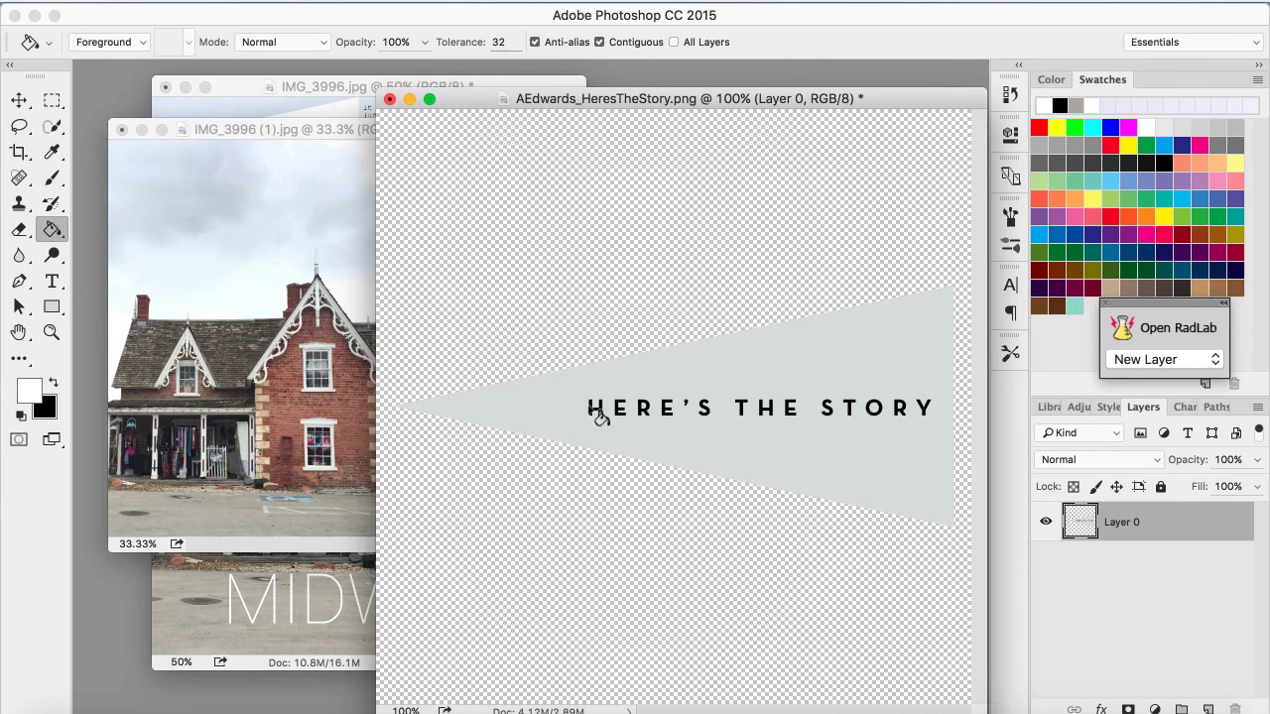
pyautogui.click(542, 425)
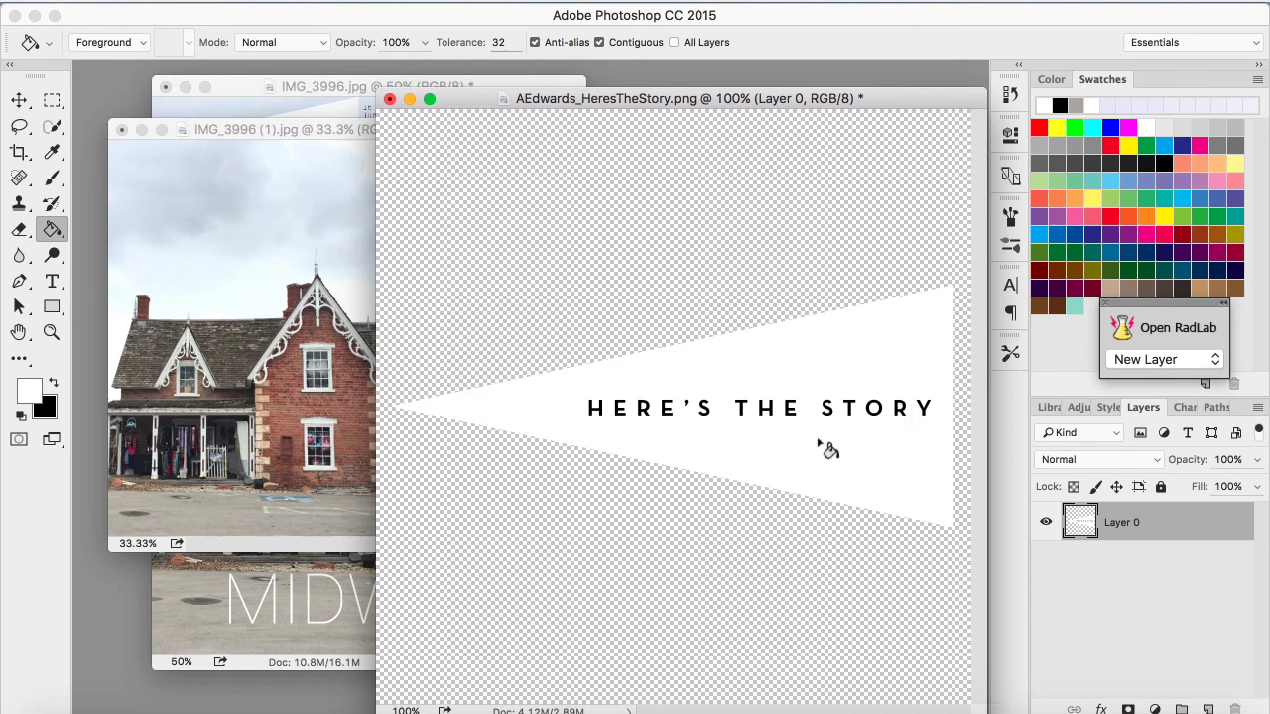
pyautogui.click(19, 101)
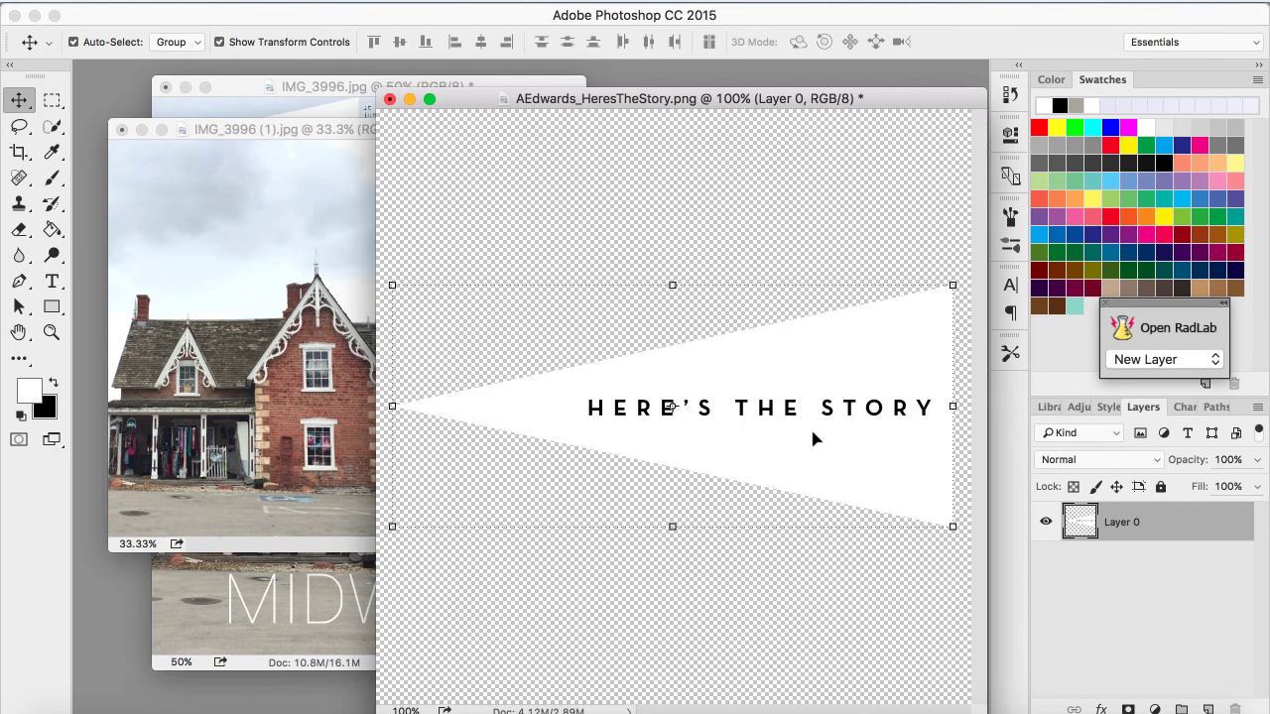
# - Copy the white pennant onto the sky of the IMG_3996 (1).jpg house photo and show the photo at 50%
pyautogui.moveTo(811, 437); pyautogui.dragTo(384, 318)
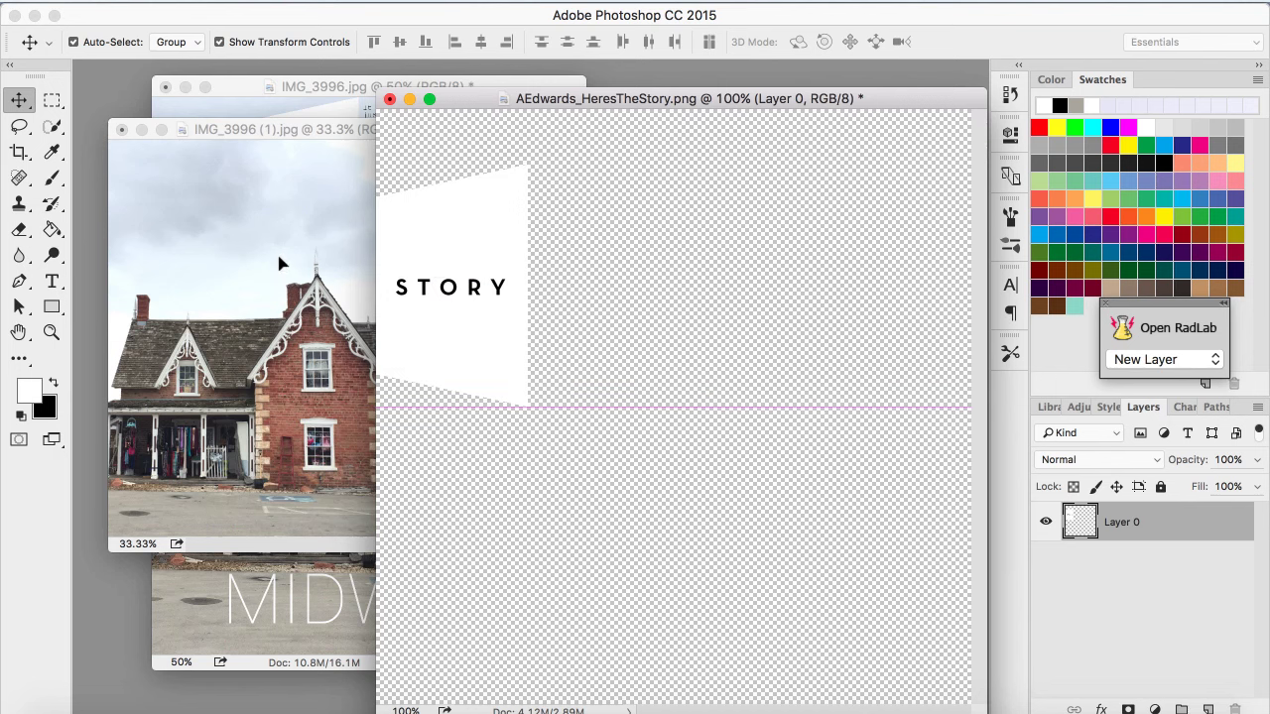
pyautogui.moveTo(279, 258); pyautogui.dragTo(304, 220)
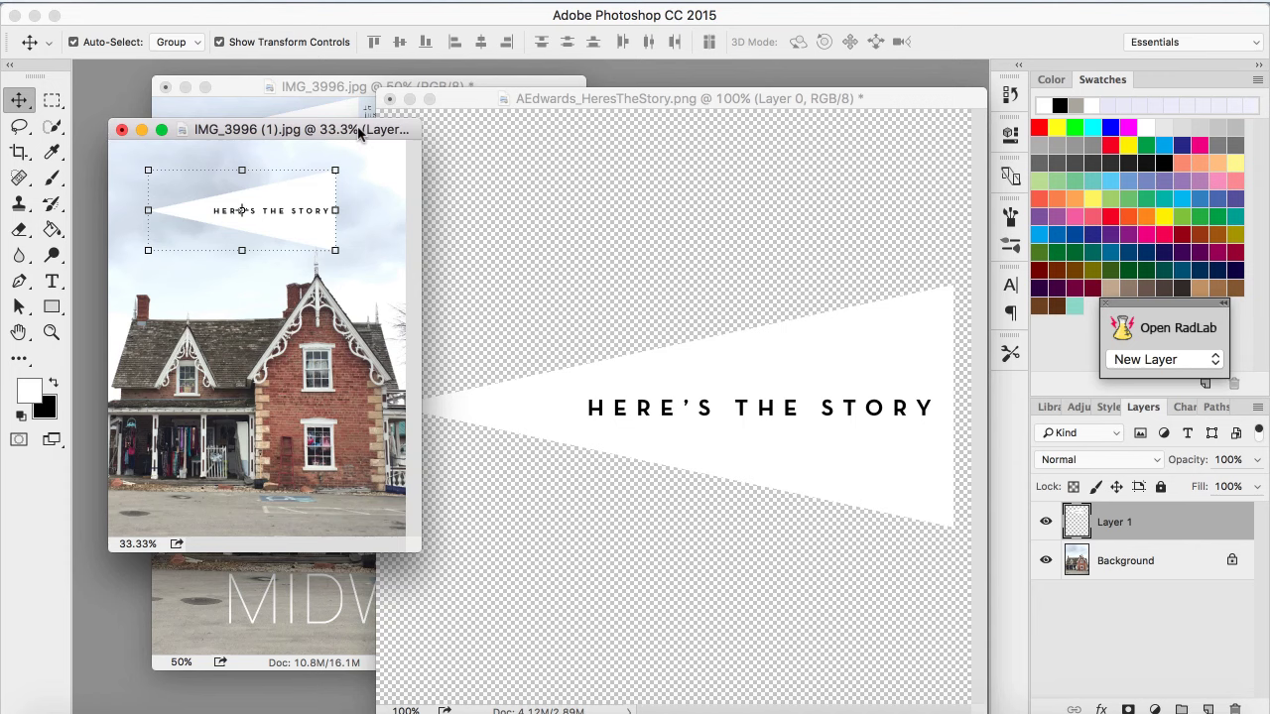
pyautogui.press('super+plus')
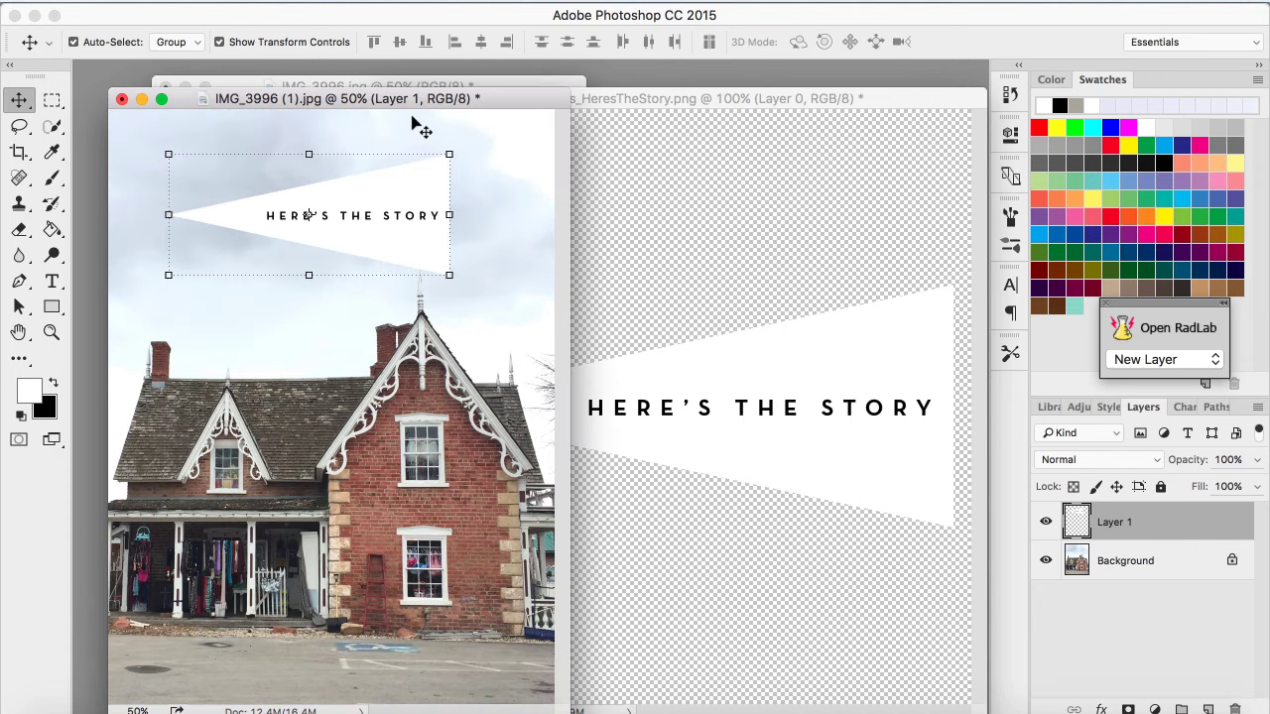
pyautogui.moveTo(425, 96); pyautogui.dragTo(524, 78)
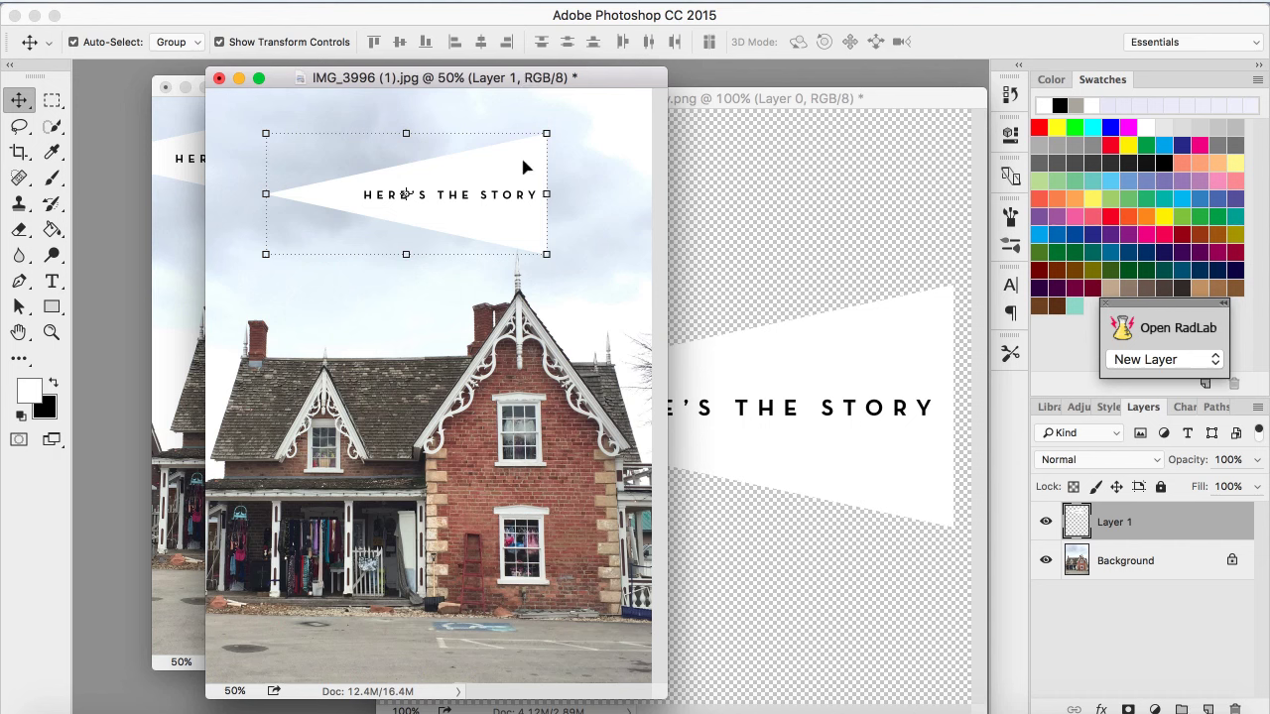
# - Try positioning the white pennant in the sky with its wide end flush against the photo's right edge
pyautogui.moveTo(523, 183); pyautogui.dragTo(476, 188)
pyautogui.moveTo(608, 149); pyautogui.dragTo(625, 154)
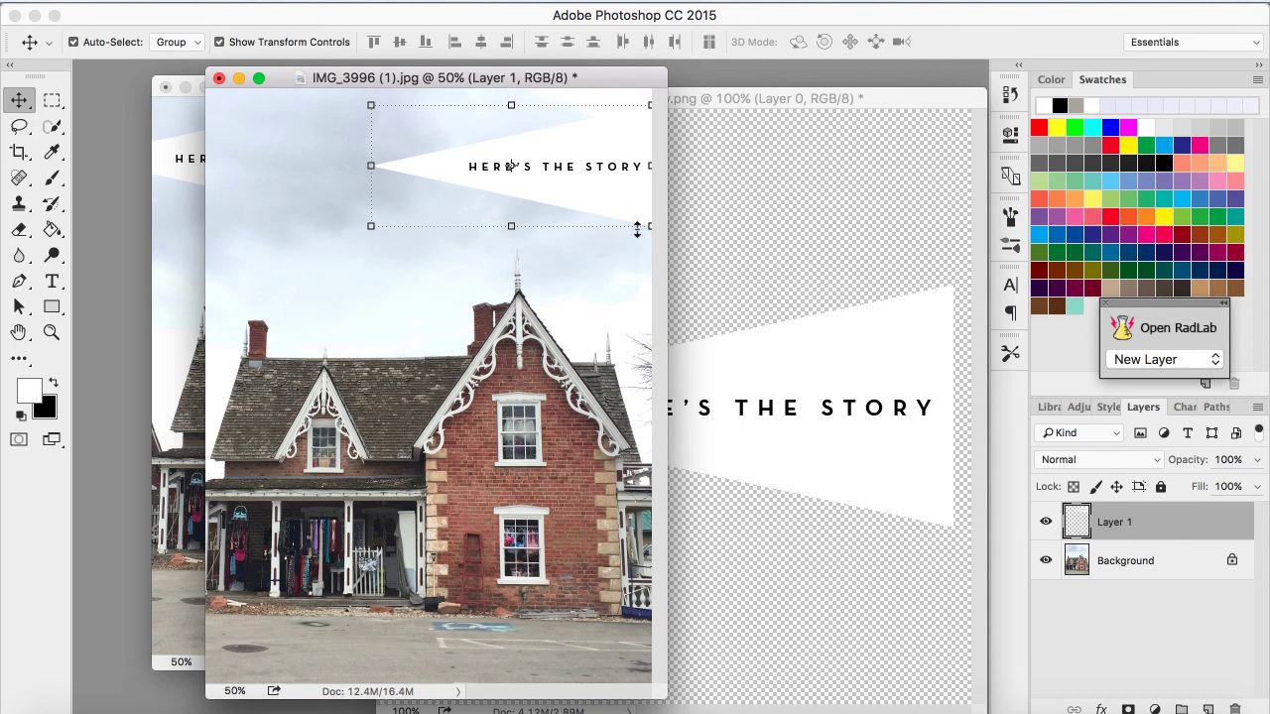
pyautogui.moveTo(629, 210)
pyautogui.mouseDown()
pyautogui.moveTo(546, 210)
pyautogui.moveTo(641, 212)
pyautogui.moveTo(627, 212)
pyautogui.mouseUp()
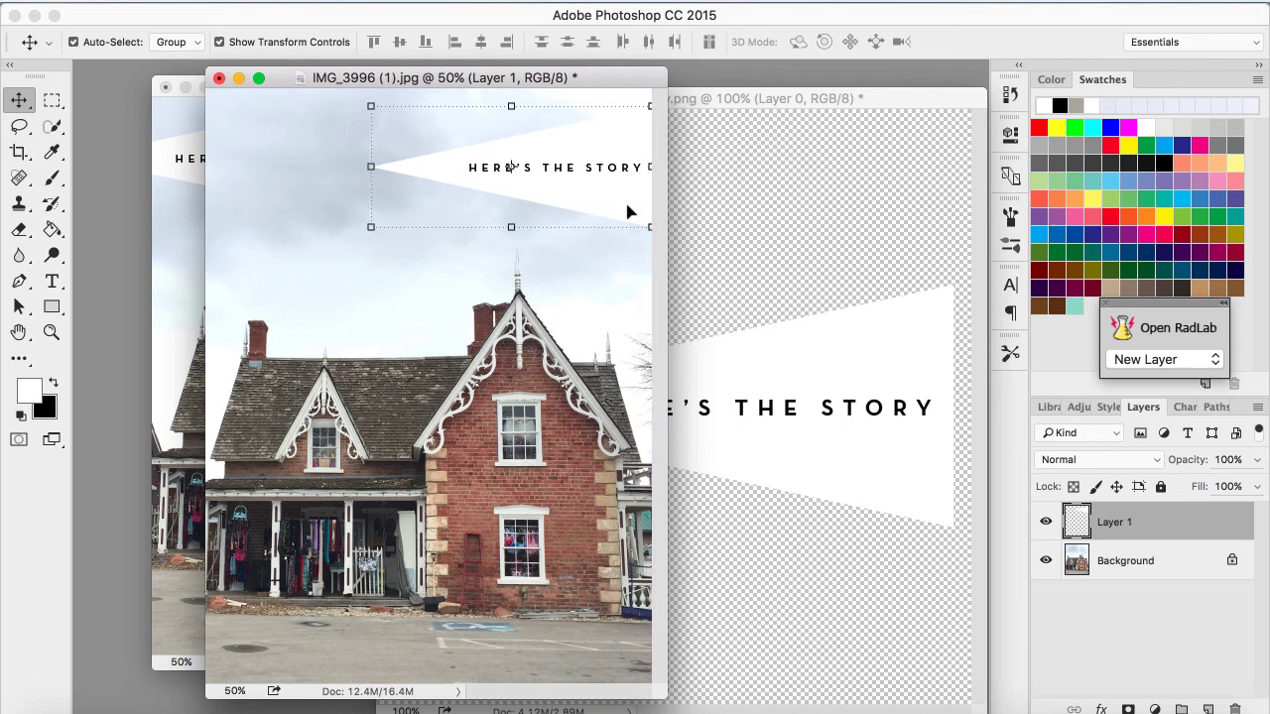
# - Move the pennant to the photo's upper left corner, flush with the top edge and its tip cropped by the left edge
pyautogui.moveTo(628, 211); pyautogui.dragTo(418, 200)
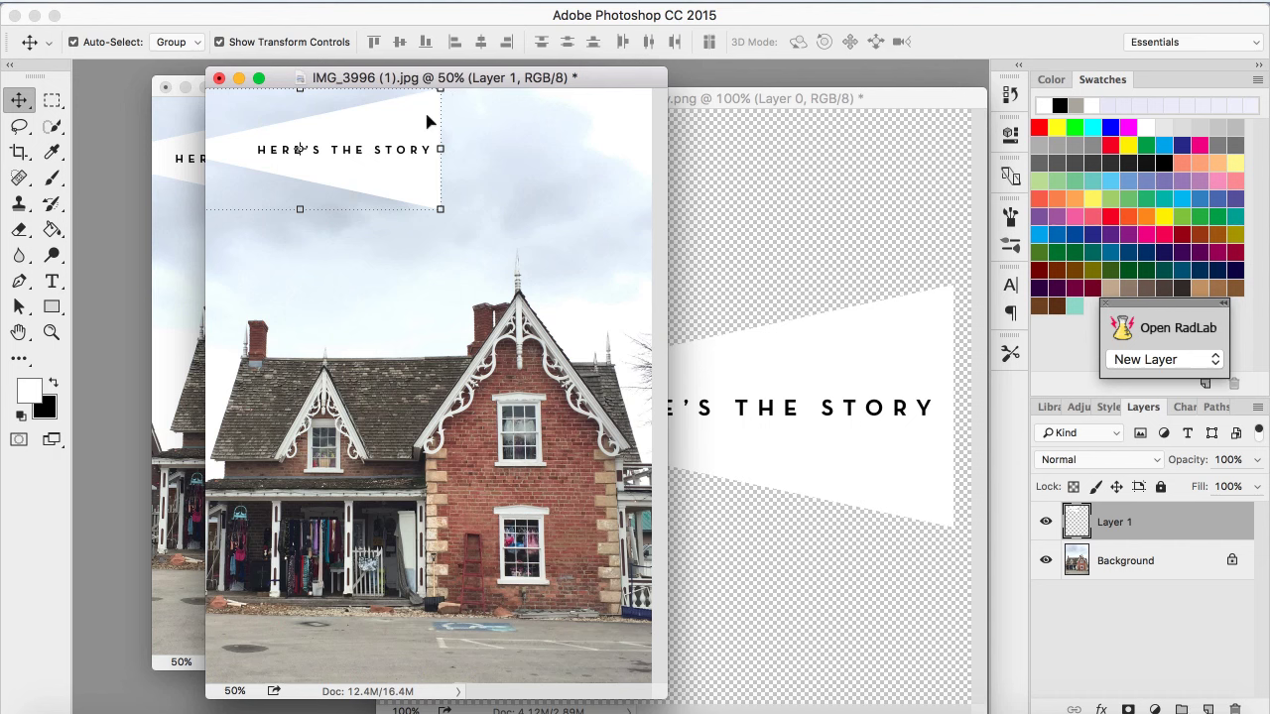
pyautogui.moveTo(416, 127); pyautogui.dragTo(405, 129)
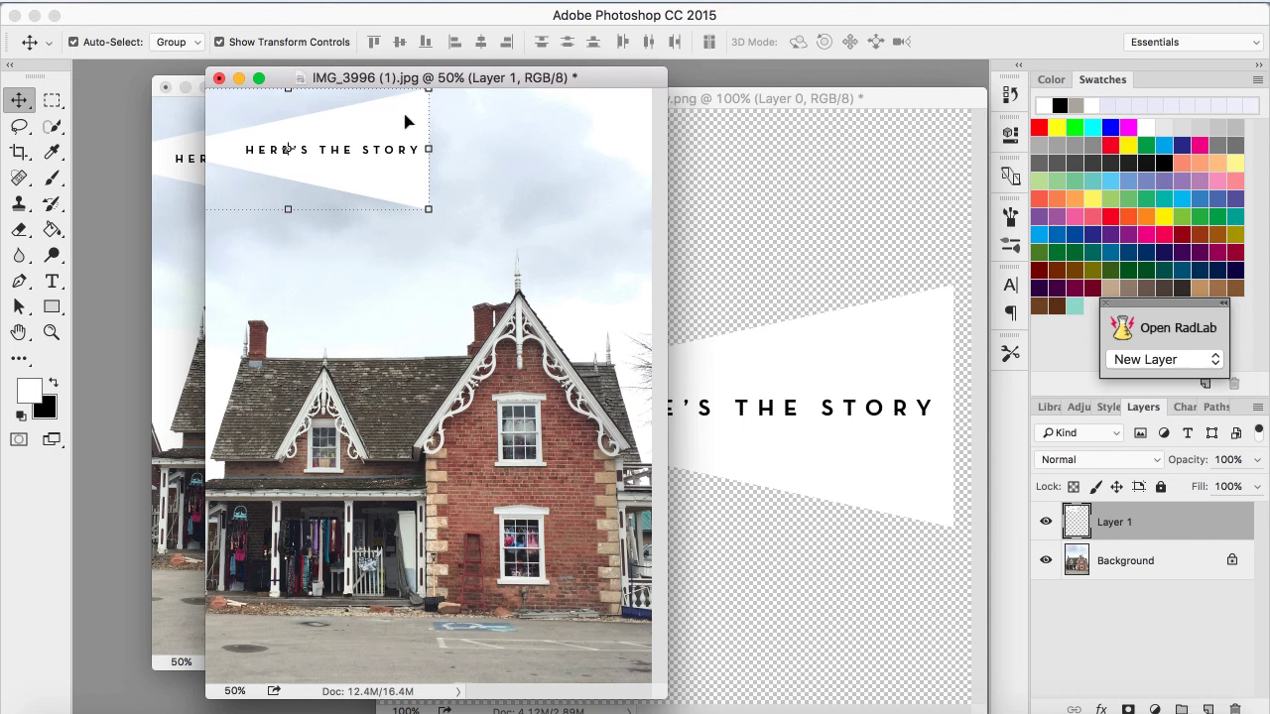
pyautogui.moveTo(405, 121)
pyautogui.mouseDown()
pyautogui.moveTo(444, 122)
pyautogui.moveTo(407, 121)
pyautogui.mouseUp()
pyautogui.click(519, 177)
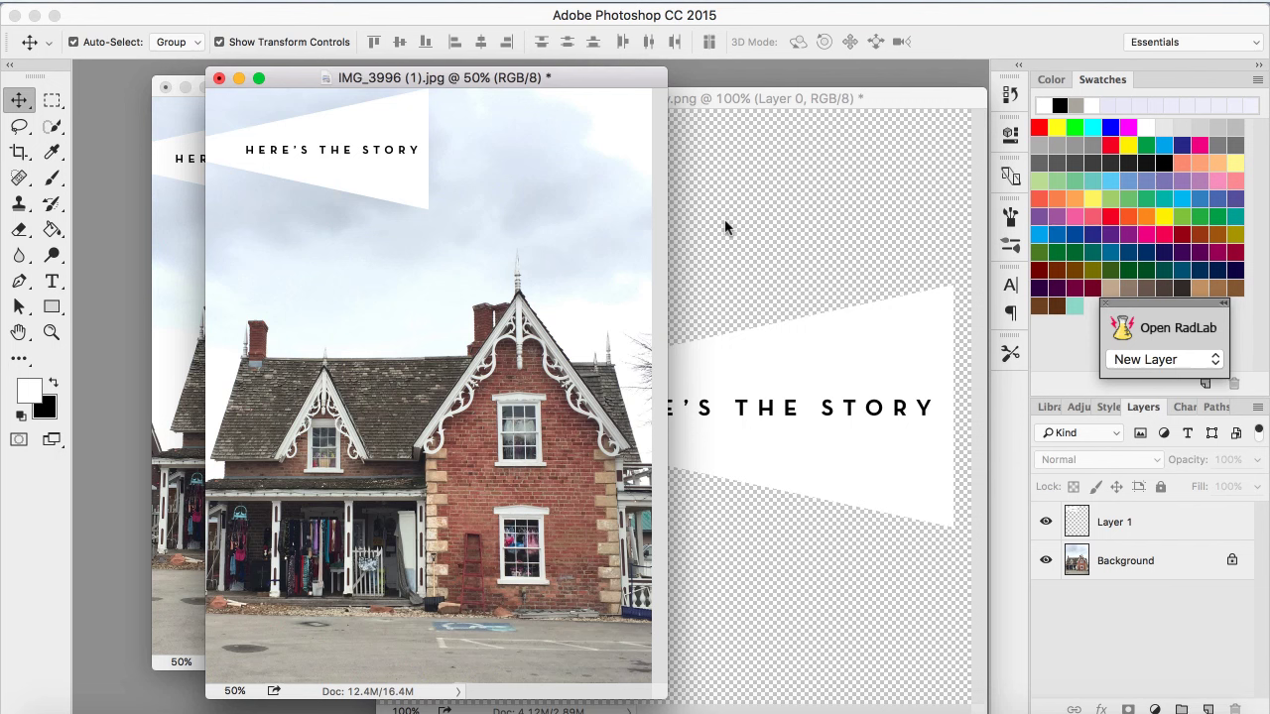
# - Flip the canvas of the AEdwards_HeresTheStory.png pennant image horizontally
pyautogui.click(739, 105)
pyautogui.moveTo(744, 105); pyautogui.dragTo(549, 121)
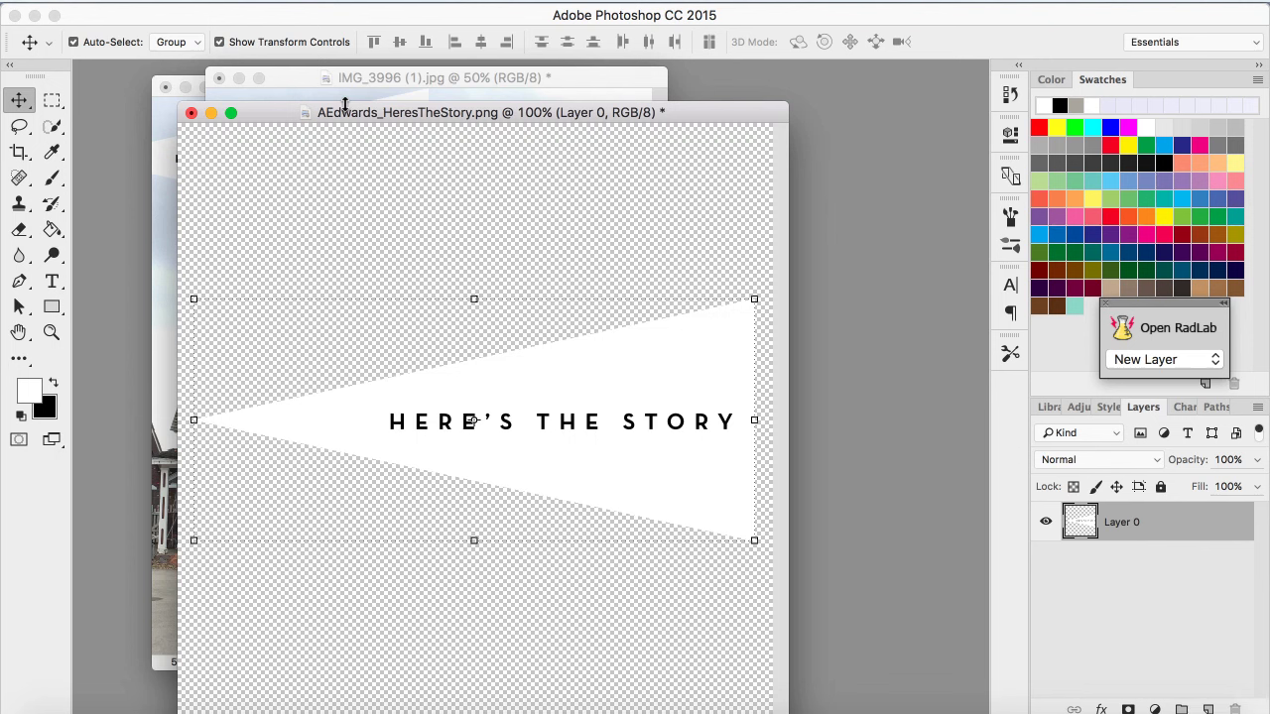
pyautogui.click(273, 3)
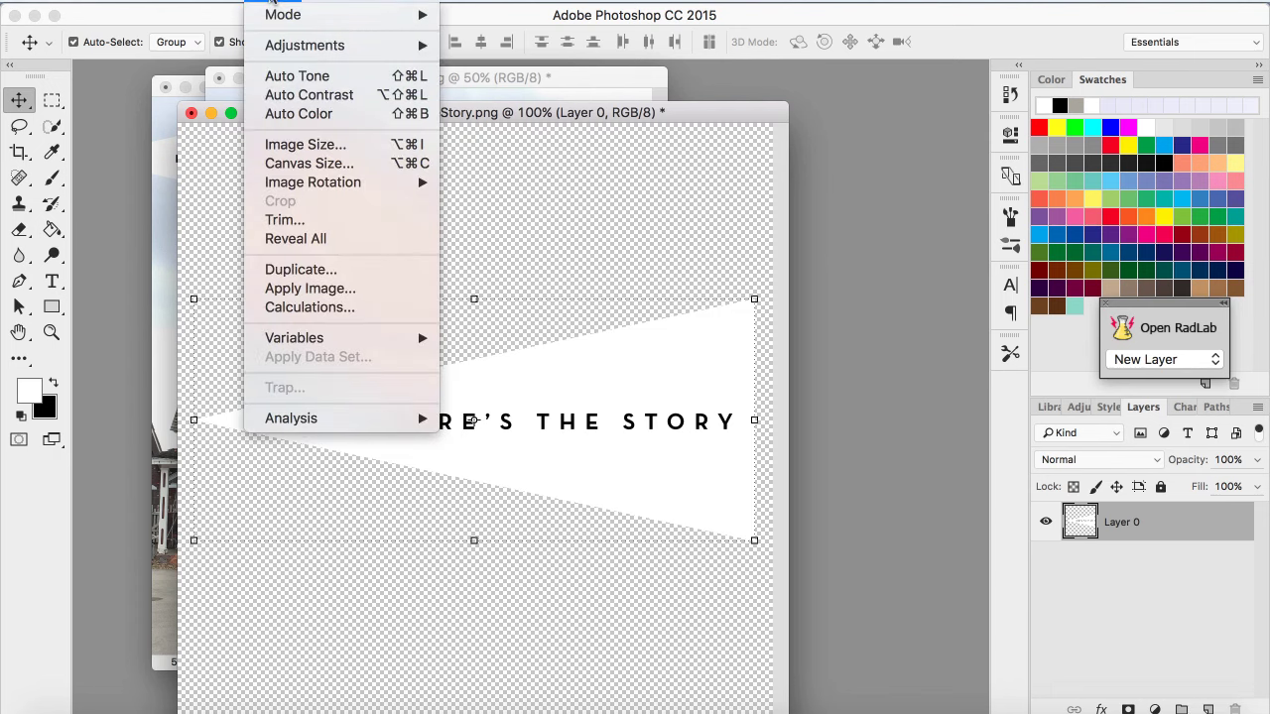
pyautogui.moveTo(307, 181)
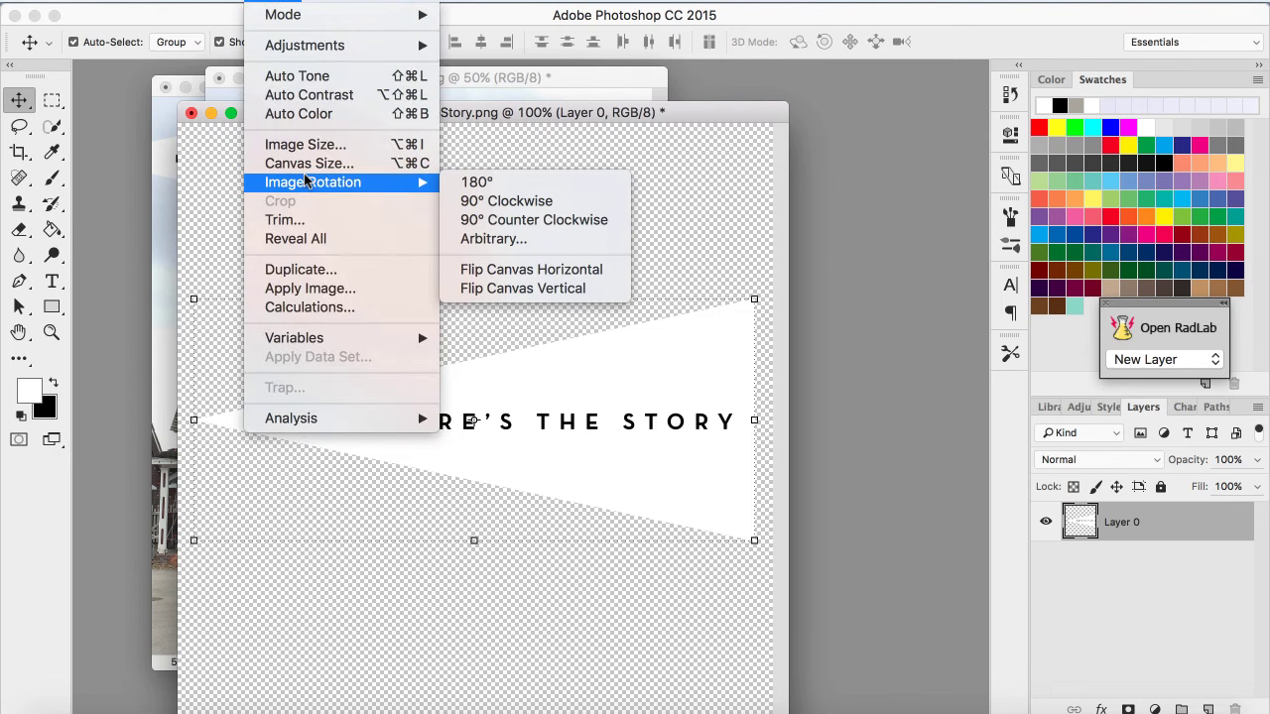
pyautogui.click(499, 274)
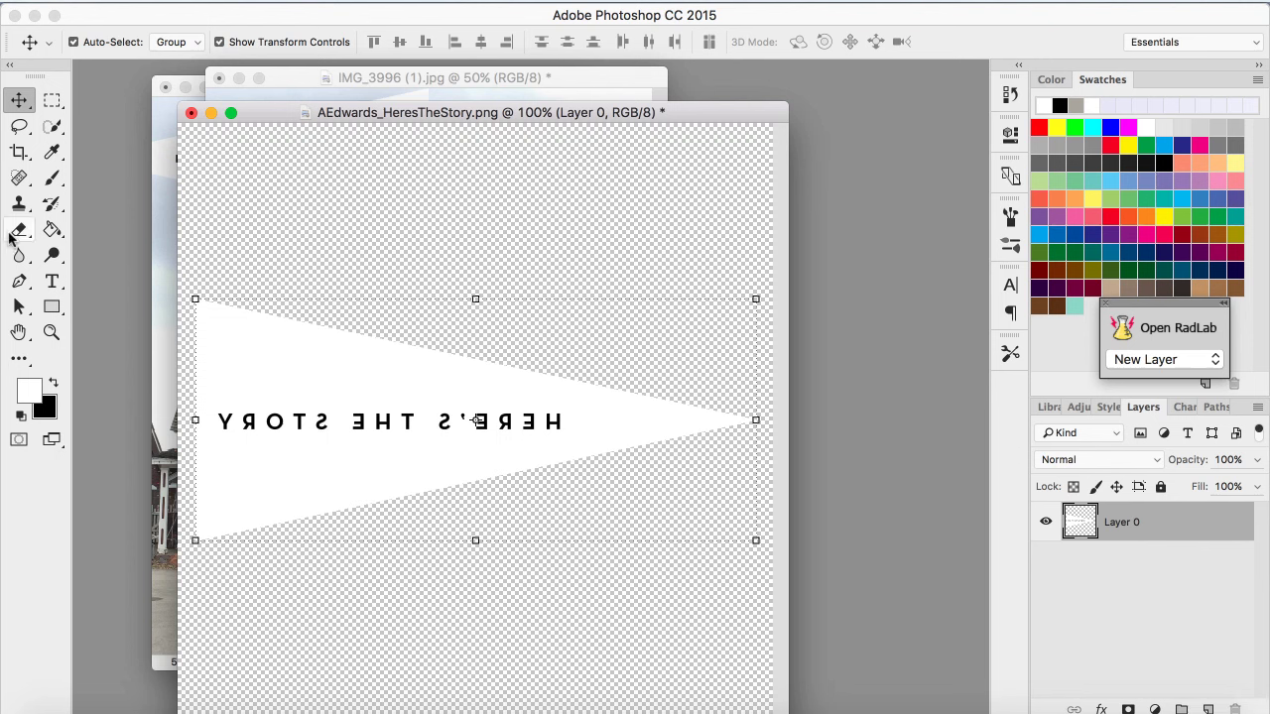
# - Paint over the mirrored pennant lettering in white with the 25 px Brush
pyautogui.click(51, 178)
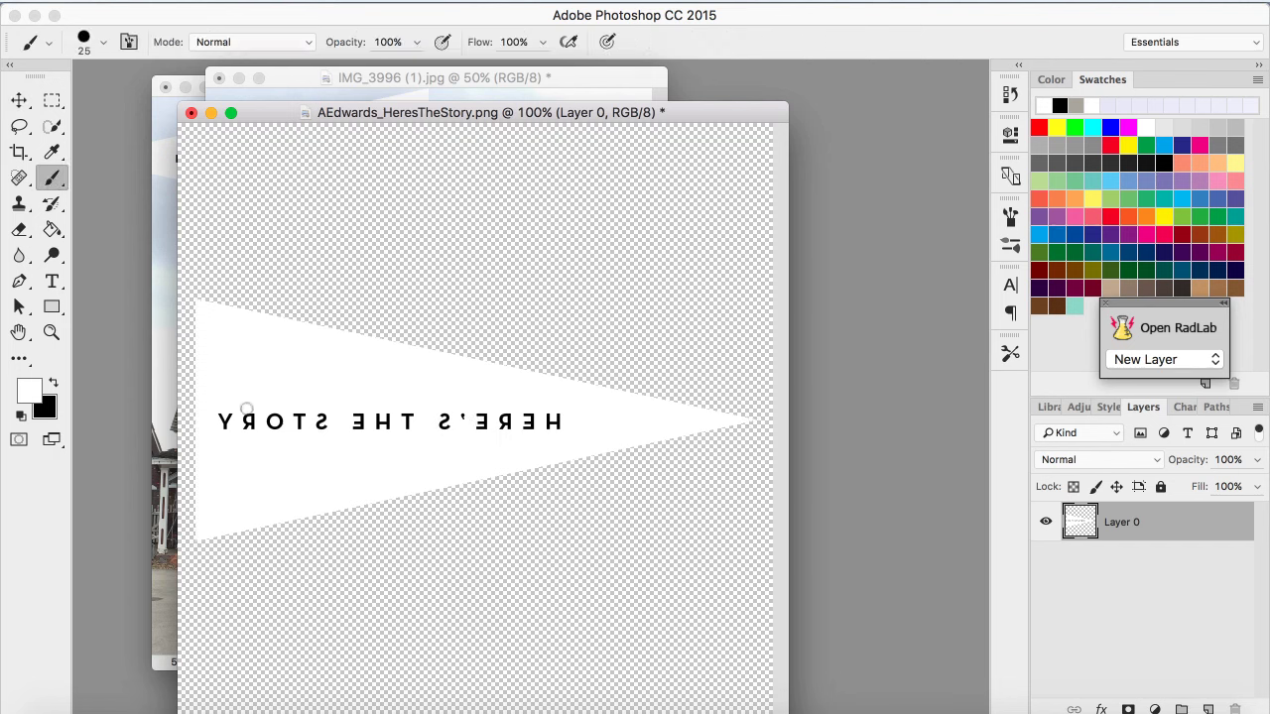
pyautogui.moveTo(218, 408)
pyautogui.mouseDown()
pyautogui.moveTo(234, 425)
pyautogui.moveTo(292, 406)
pyautogui.moveTo(288, 419)
pyautogui.moveTo(311, 425)
pyautogui.moveTo(386, 417)
pyautogui.moveTo(422, 428)
pyautogui.moveTo(553, 412)
pyautogui.mouseUp()
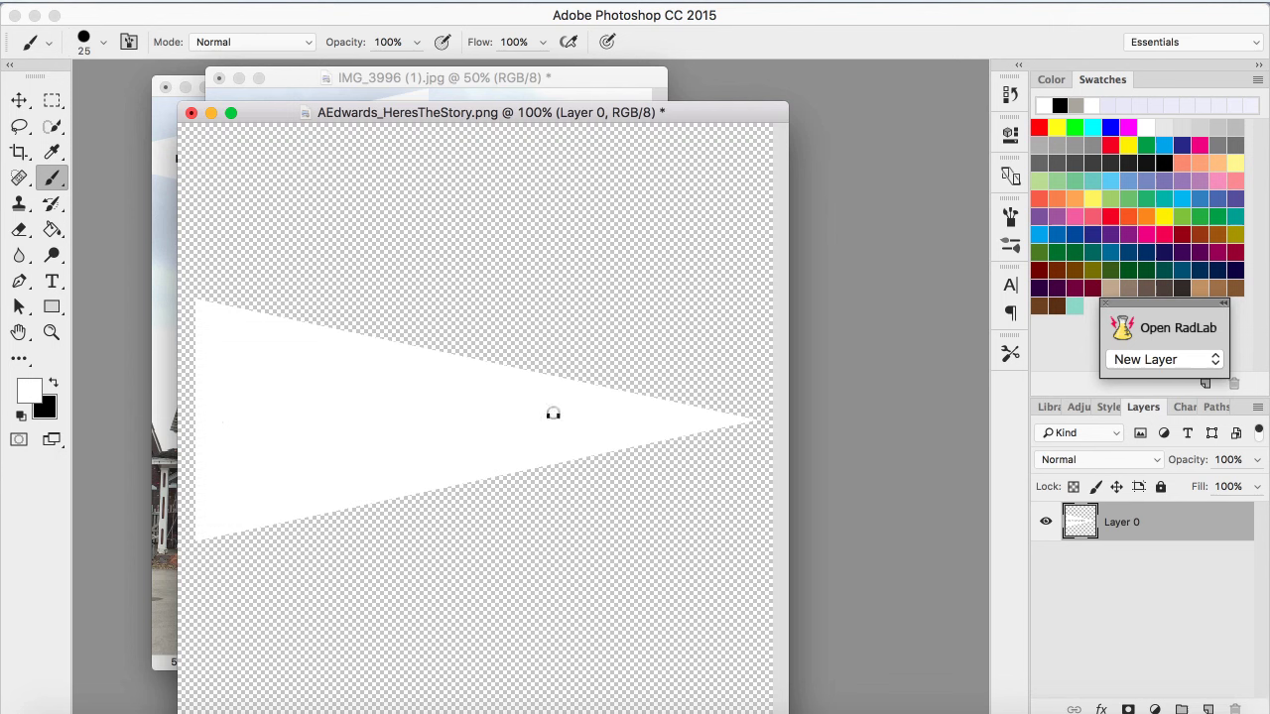
# - Copy the blank flipped pennant into the house photo, its wide end meeting the first pennant's, and minimize the pennant document
pyautogui.click(21, 104)
pyautogui.moveTo(344, 120); pyautogui.dragTo(782, 124)
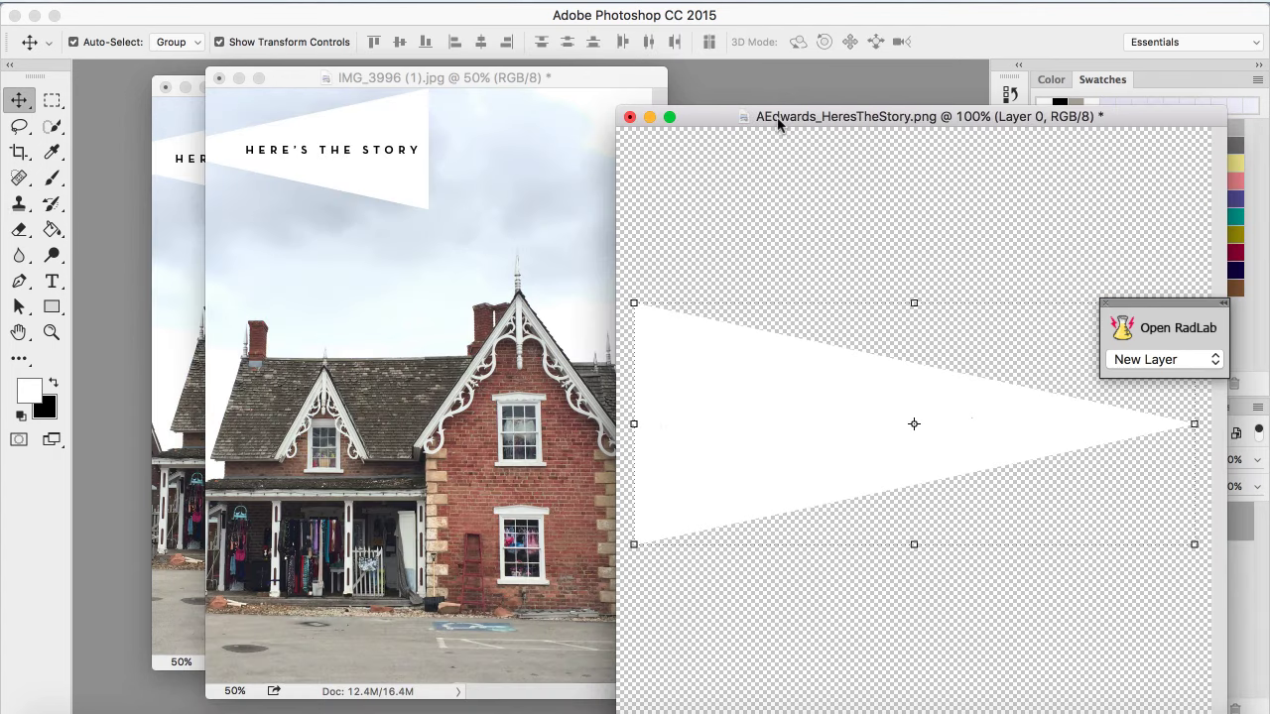
pyautogui.moveTo(765, 394); pyautogui.dragTo(476, 188)
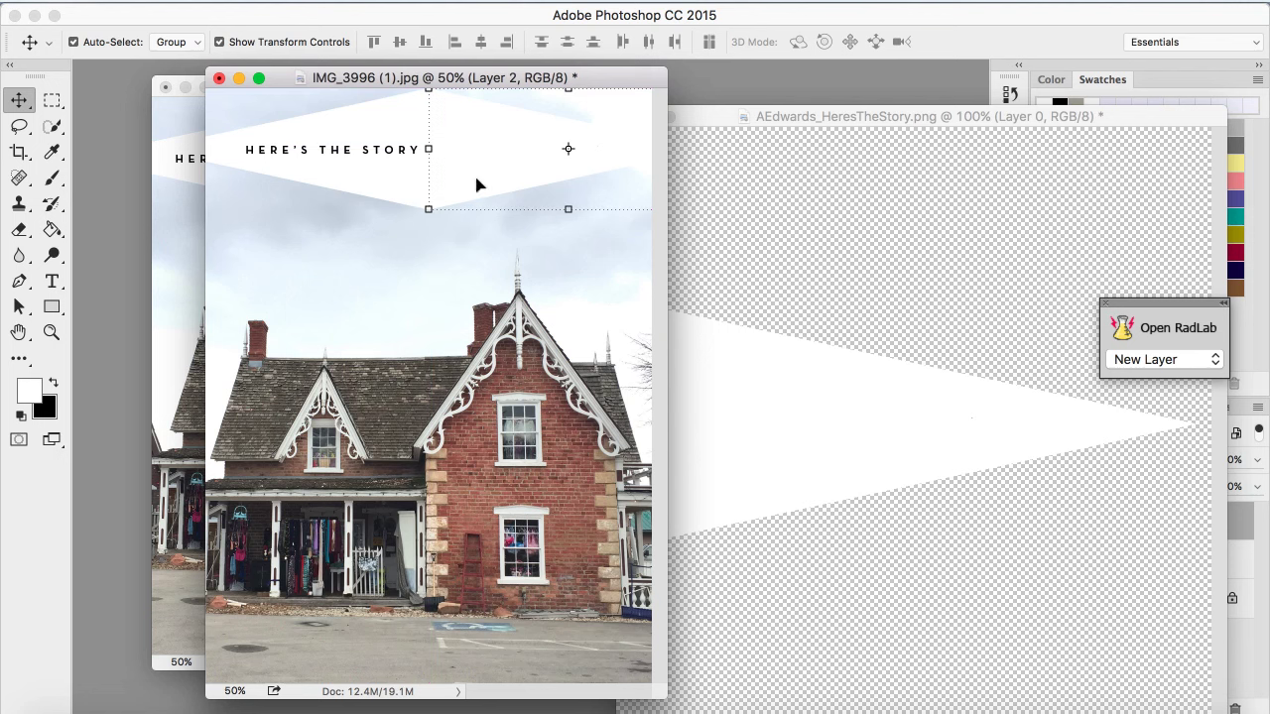
pyautogui.click(791, 170)
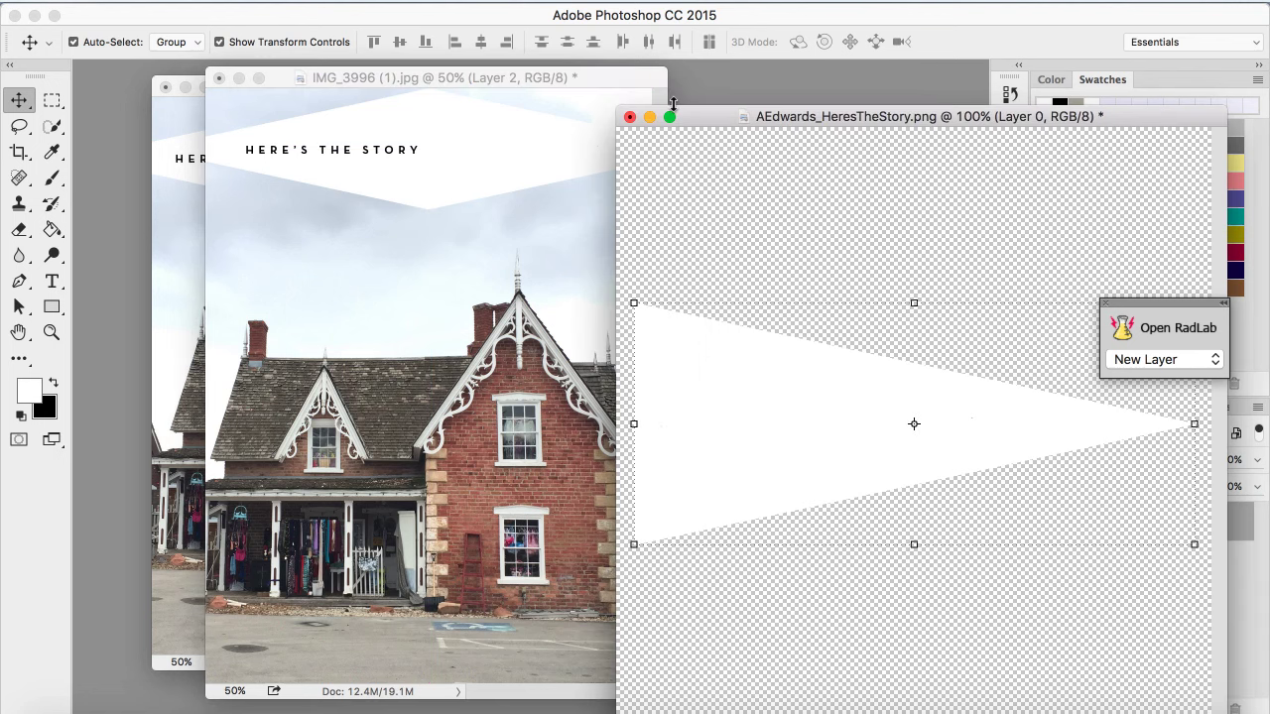
pyautogui.click(650, 117)
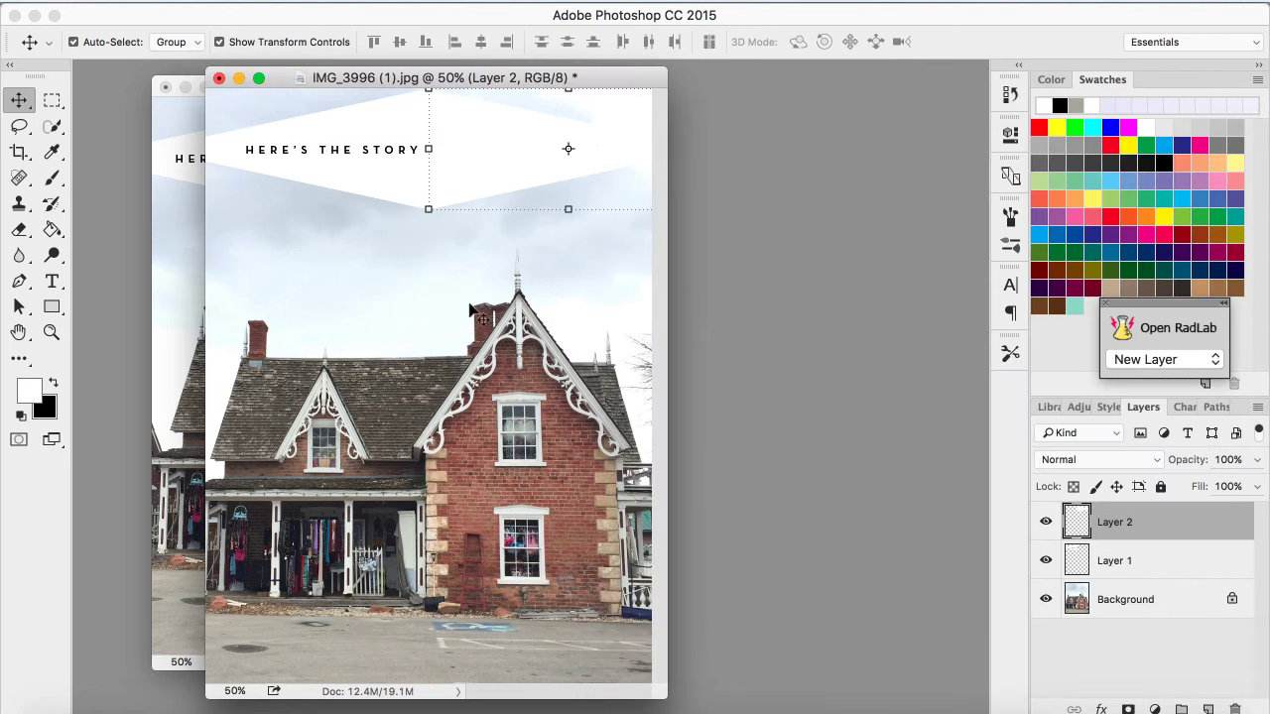
# - Start a text layer in Courier New Regular 8 pt near the top center of the joined white banner, with black as text color
pyautogui.click(418, 290)
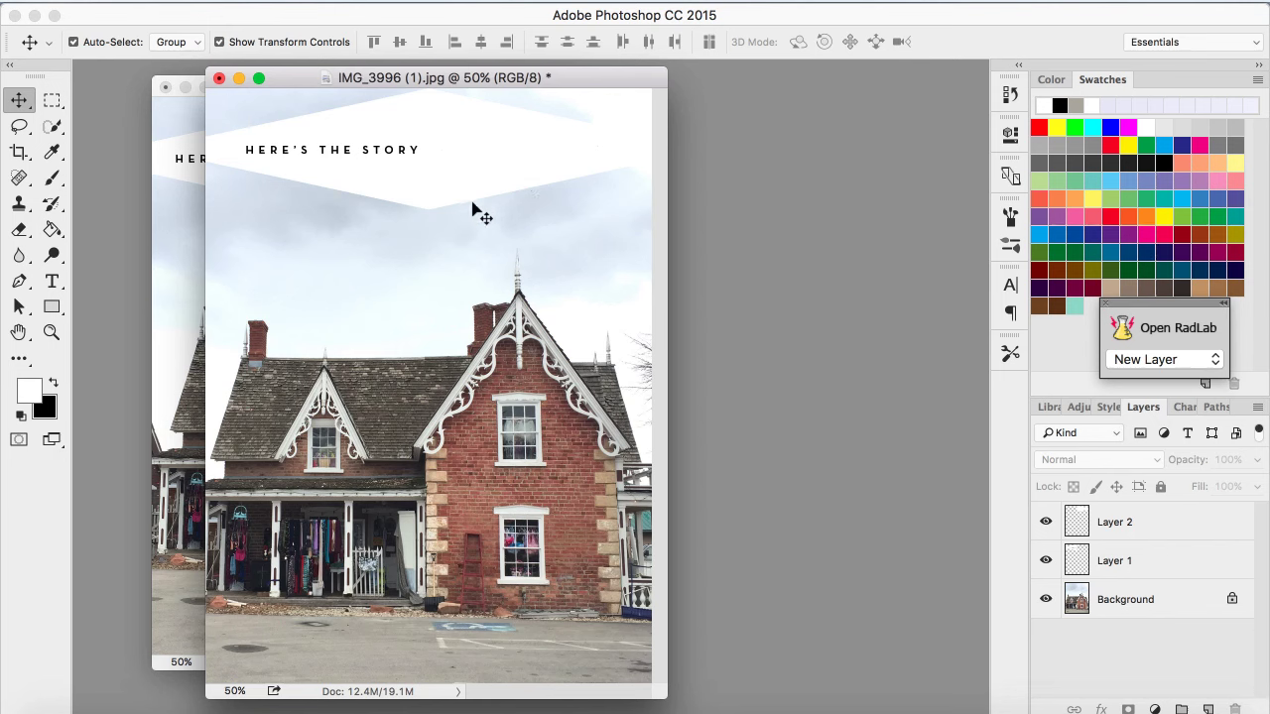
pyautogui.click(472, 142)
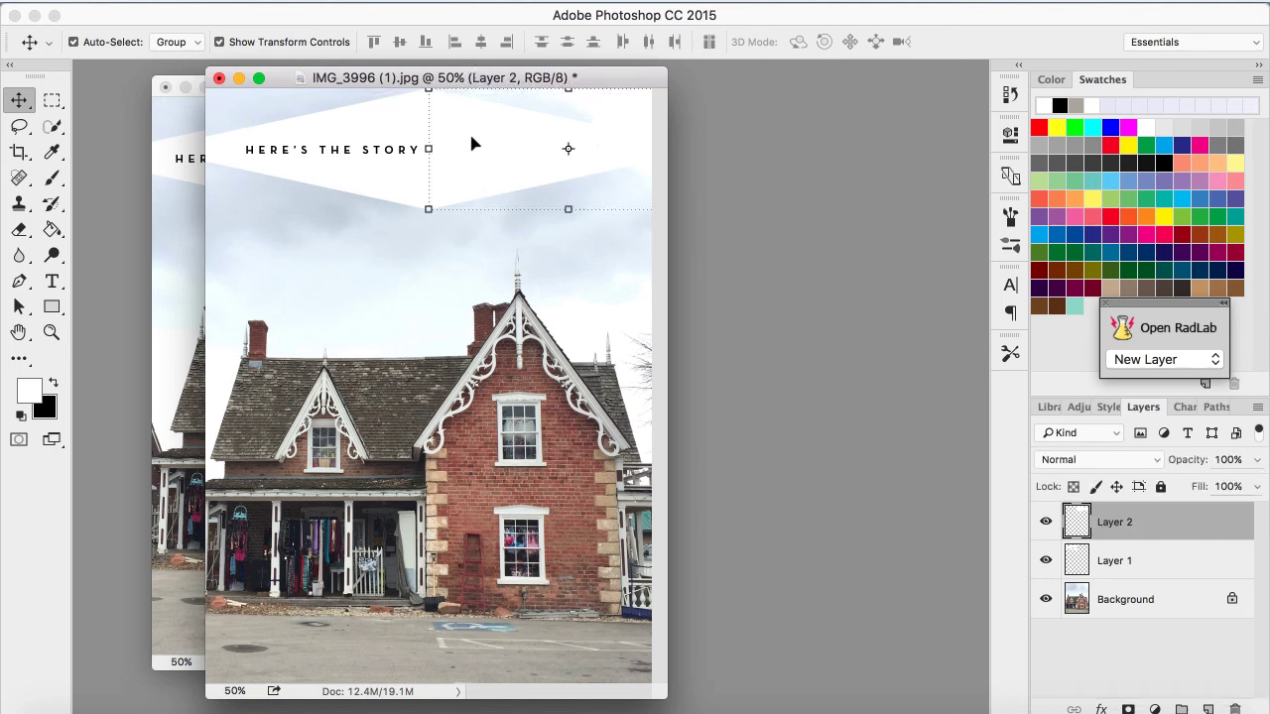
pyautogui.click(54, 283)
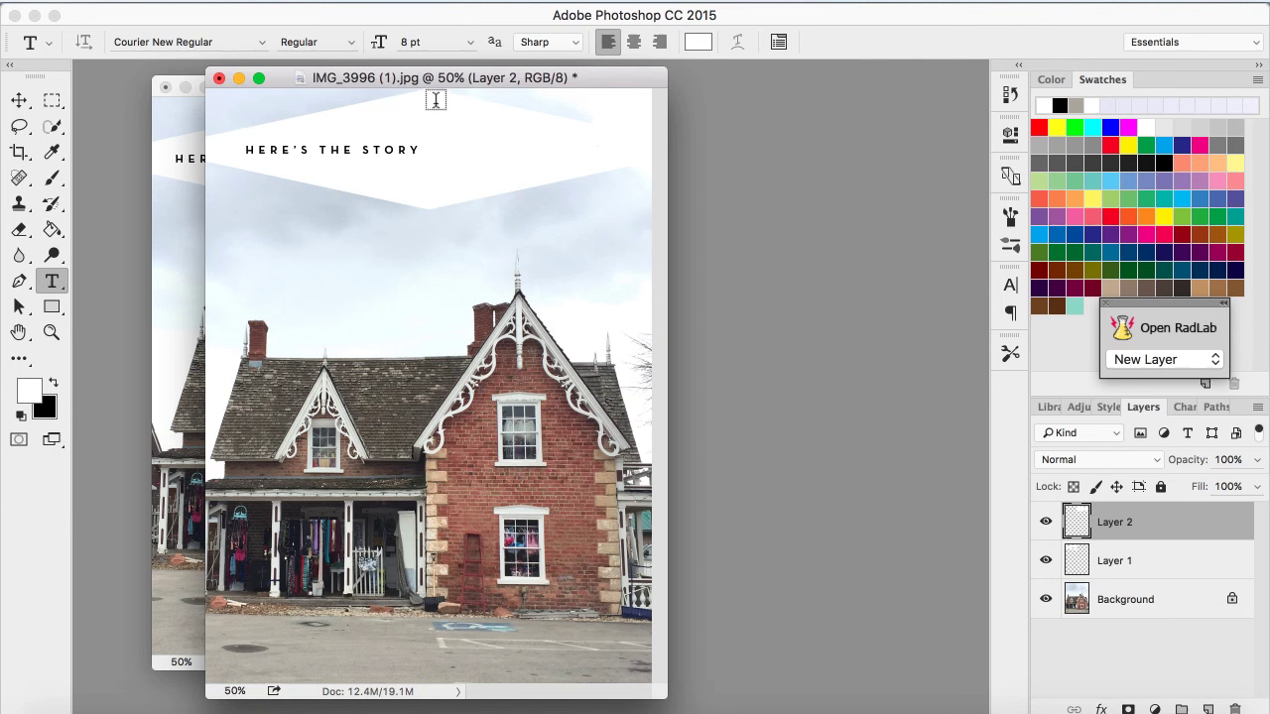
pyautogui.click(435, 100)
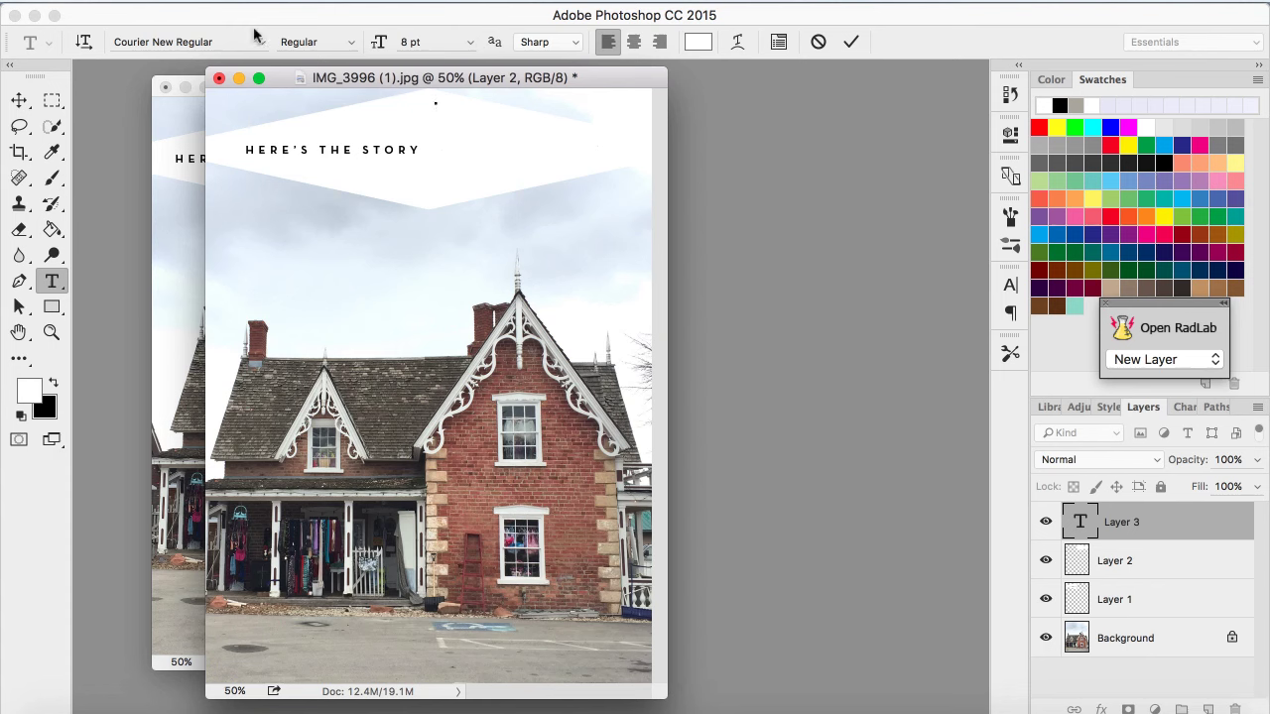
pyautogui.press('super+plus')
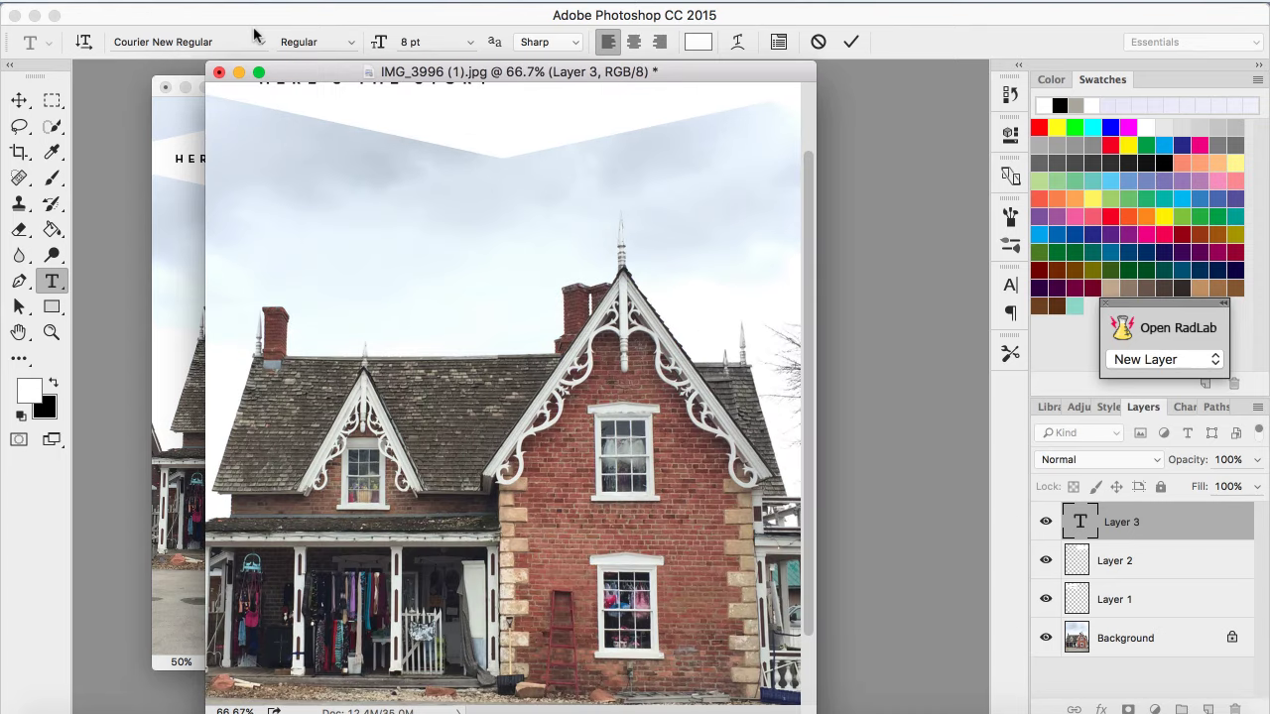
pyautogui.scroll(2, 277, 183)
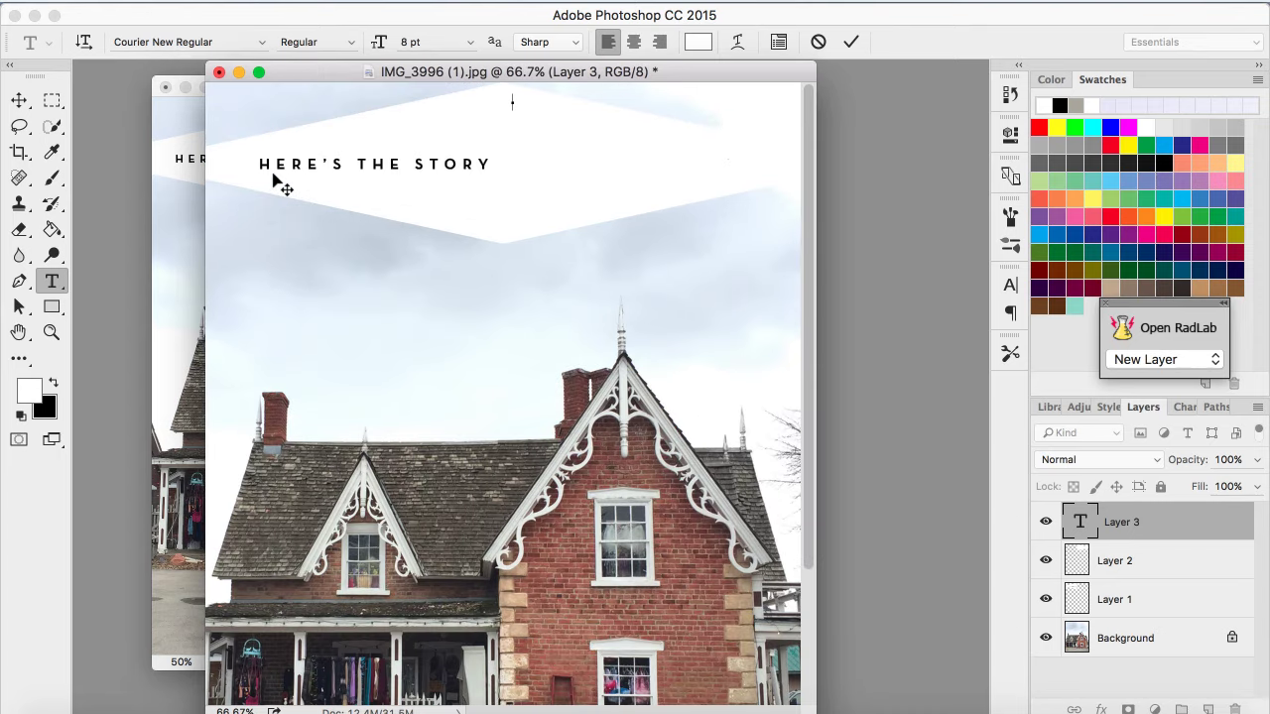
pyautogui.write('vv')
pyautogui.click(53, 385)
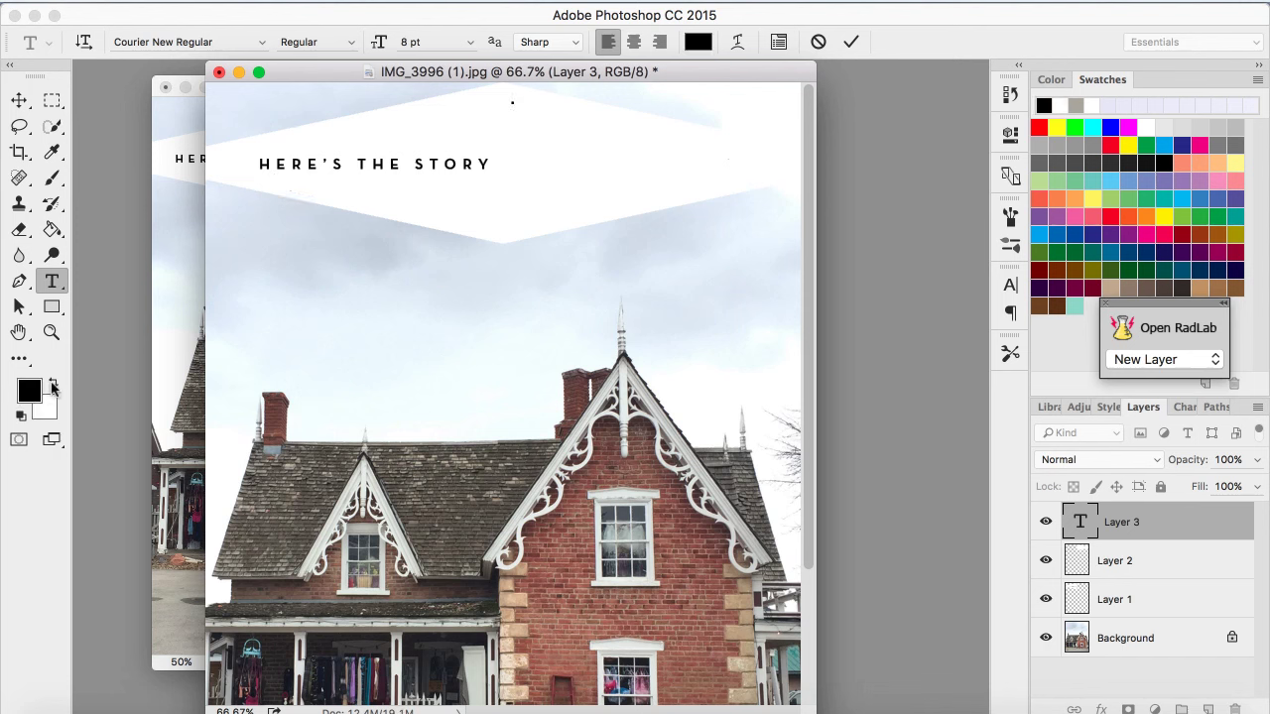